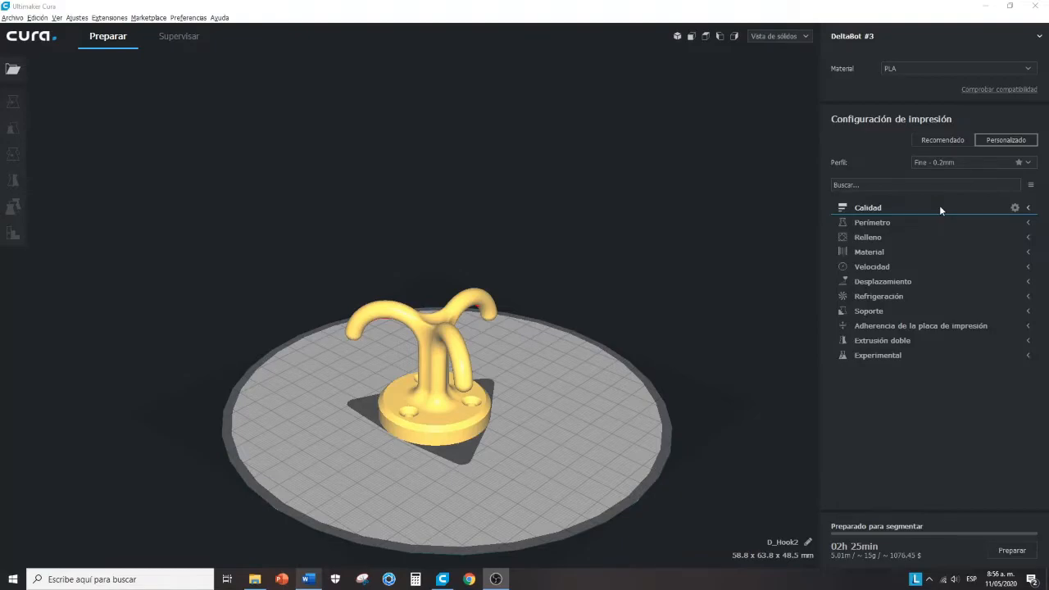
- Look through the custom print setting categories from Calidad to Refrigeración without changing any values
{"action": "left_click", "coordinate": [940, 206]}
{"action": "left_click", "coordinate": [939, 207]}
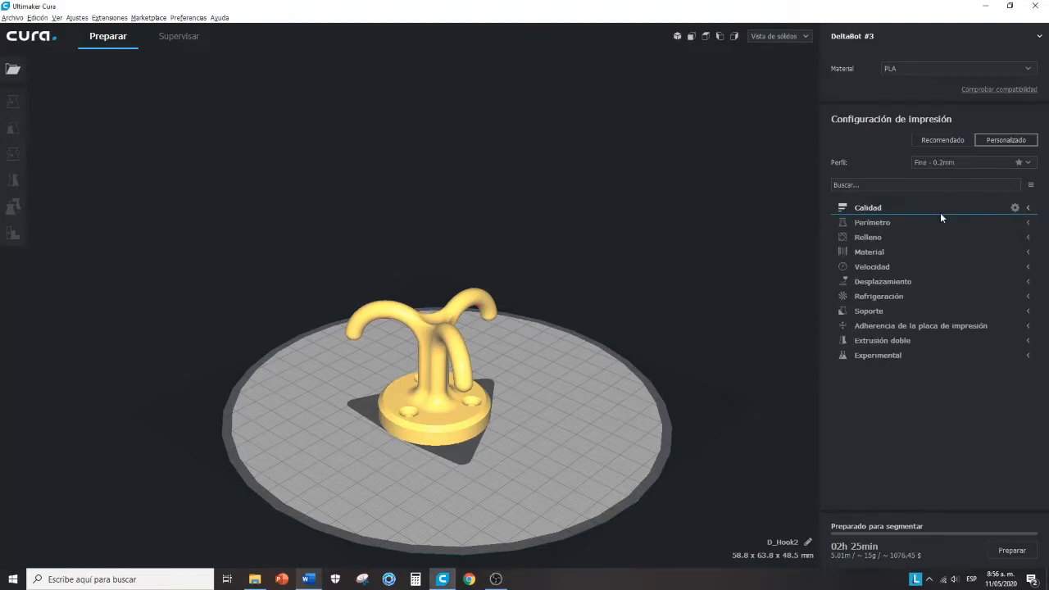
{"action": "left_click", "coordinate": [936, 222]}
{"action": "left_click", "coordinate": [936, 222]}
{"action": "left_click", "coordinate": [934, 237]}
{"action": "left_click", "coordinate": [934, 236]}
{"action": "left_click", "coordinate": [936, 251]}
{"action": "left_click", "coordinate": [937, 252]}
{"action": "left_click", "coordinate": [936, 262]}
{"action": "left_click", "coordinate": [935, 264]}
{"action": "left_click", "coordinate": [925, 281]}
{"action": "left_click", "coordinate": [926, 281]}
{"action": "left_click", "coordinate": [918, 296]}
{"action": "left_click", "coordinate": [917, 296]}
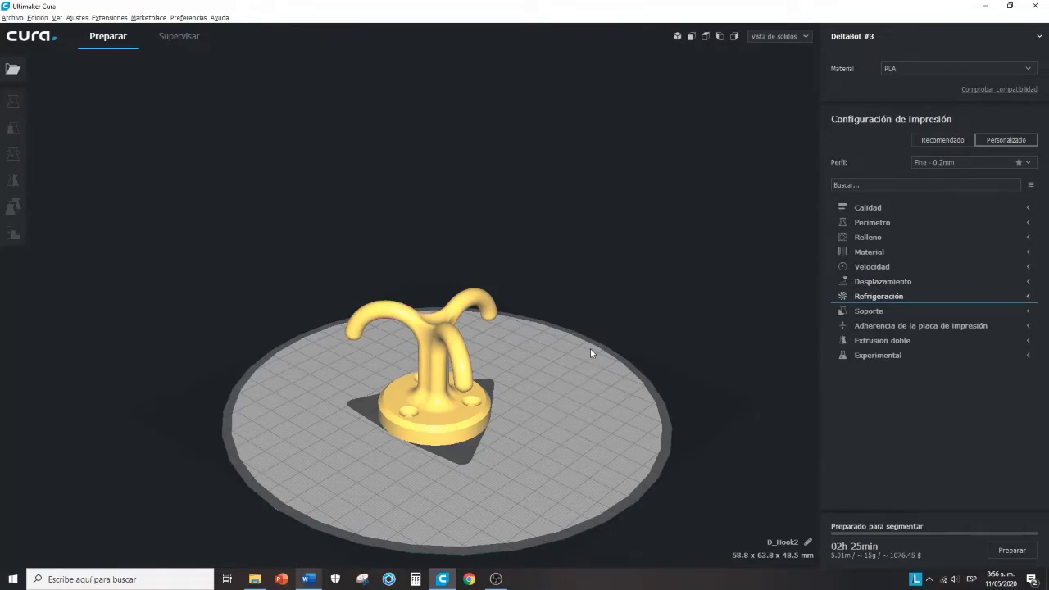
- Switch the hook model to the layer view (Vista de capas) and slice it without supports
{"action": "right_click_drag", "start_coordinate": [476, 477], "coordinate": [502, 472]}
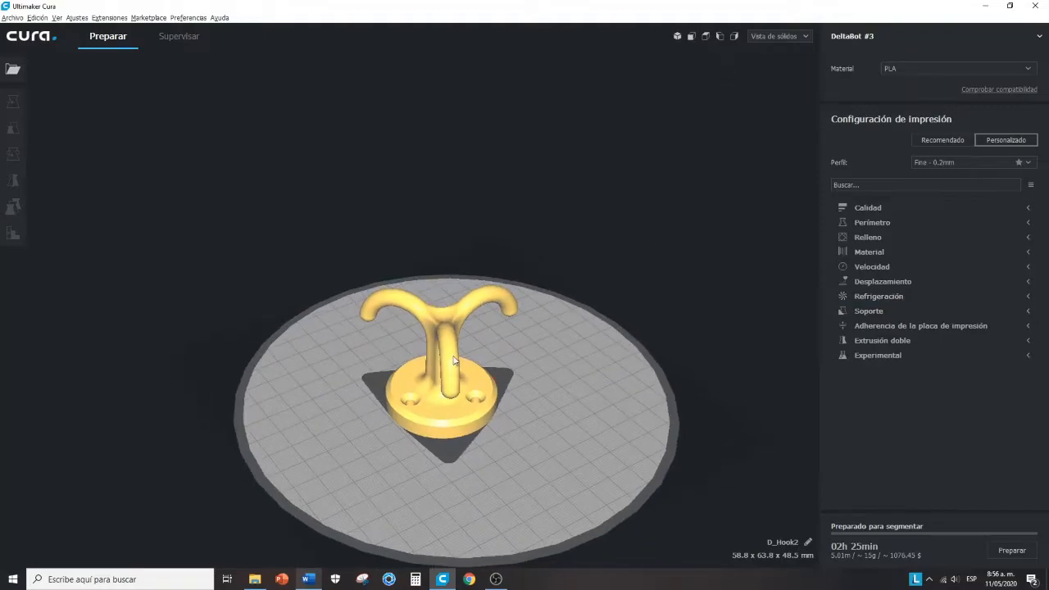
{"action": "left_click", "coordinate": [779, 36]}
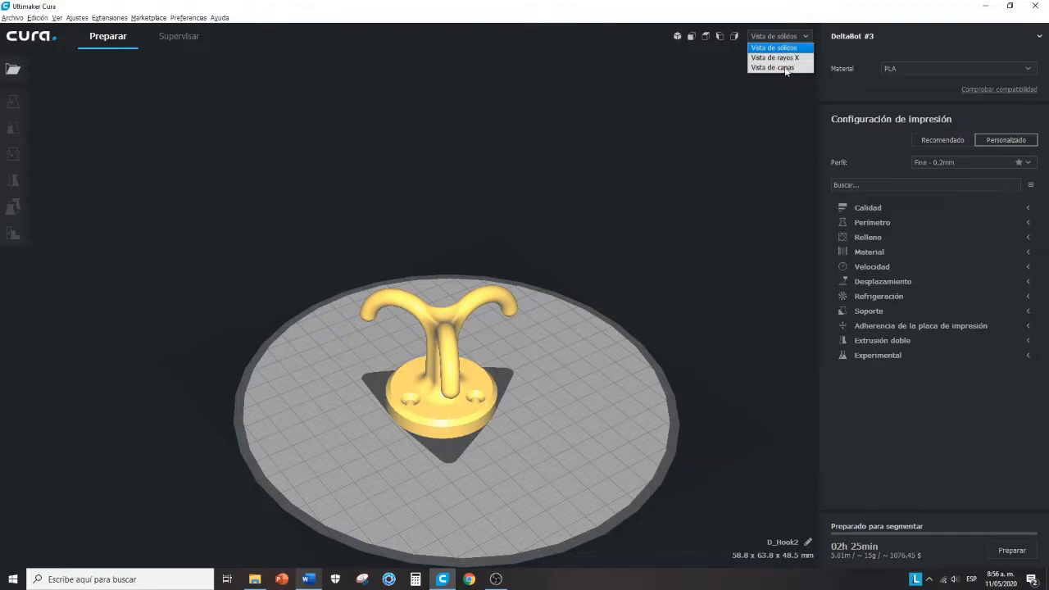
{"action": "left_click", "coordinate": [777, 67]}
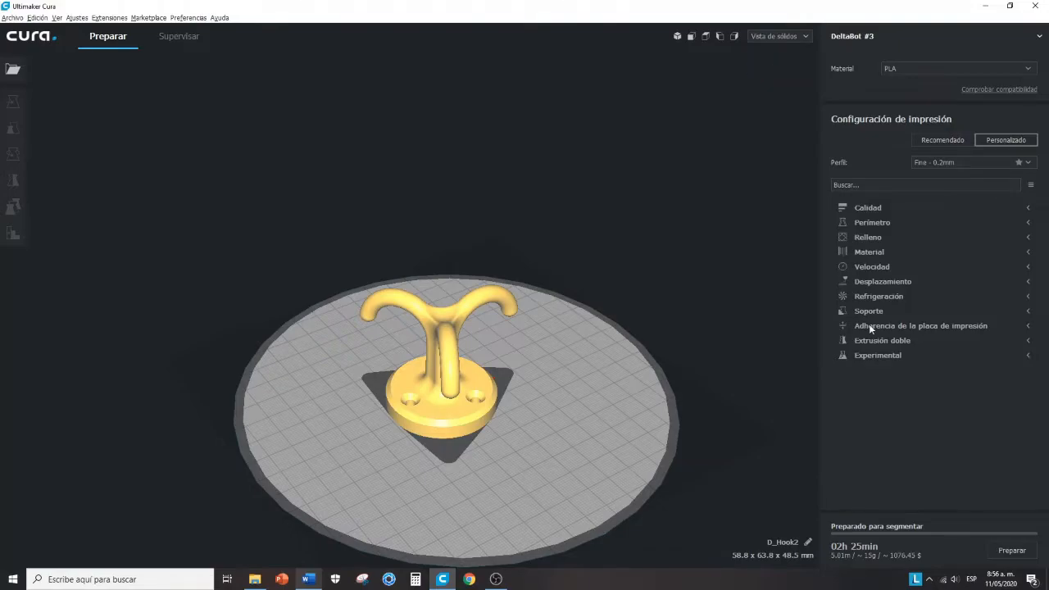
{"action": "left_click", "coordinate": [1011, 553]}
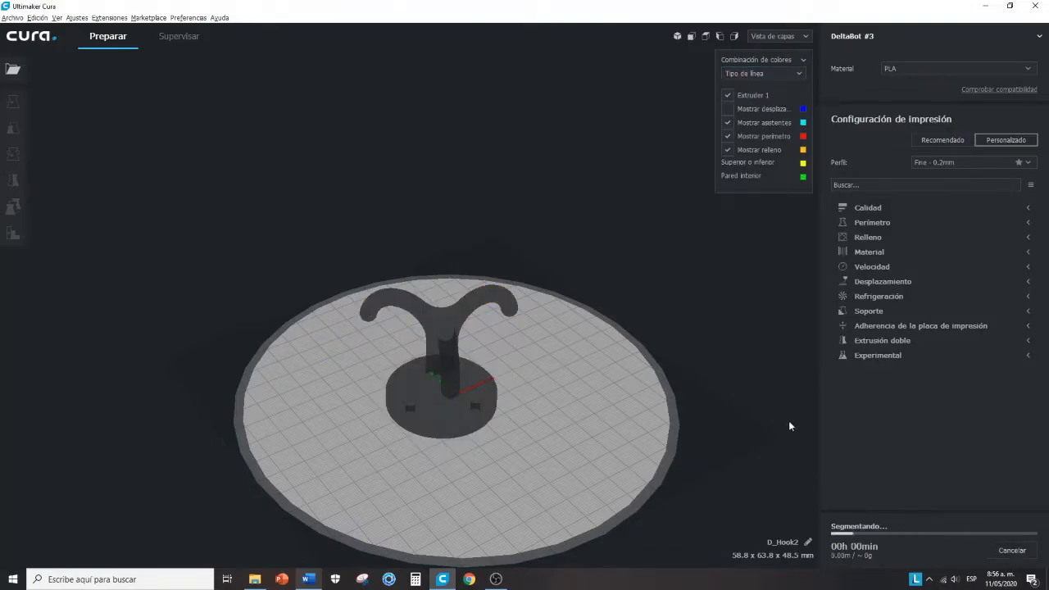
- Lower the layer preview to layer 102 and examine where the hook tips start around the central column
{"action": "right_click_drag", "start_coordinate": [618, 444], "coordinate": [588, 437]}
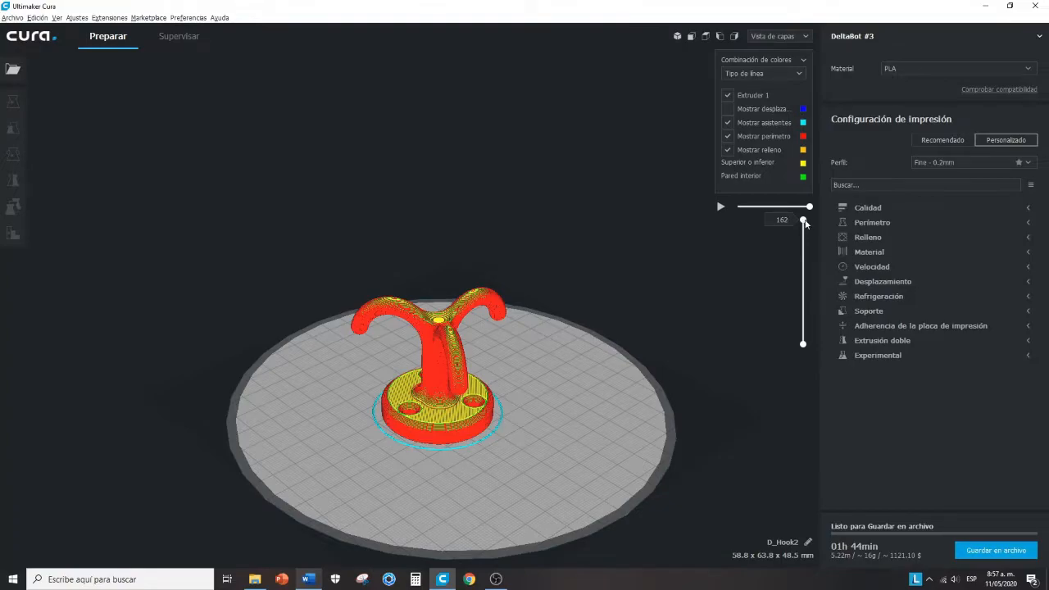
{"action": "left_click", "coordinate": [805, 221]}
{"action": "left_click_drag", "start_coordinate": [804, 221], "coordinate": [798, 272]}
{"action": "right_click_drag", "start_coordinate": [572, 423], "coordinate": [548, 425]}
{"action": "scroll", "coordinate": [548, 426], "scroll_direction": "up", "scroll_amount": 3}
{"action": "scroll", "coordinate": [549, 426], "scroll_direction": "up", "scroll_amount": 3}
{"action": "middle_click_drag", "start_coordinate": [344, 470], "coordinate": [343, 363]}
{"action": "right_click_drag", "start_coordinate": [289, 410], "coordinate": [338, 390]}
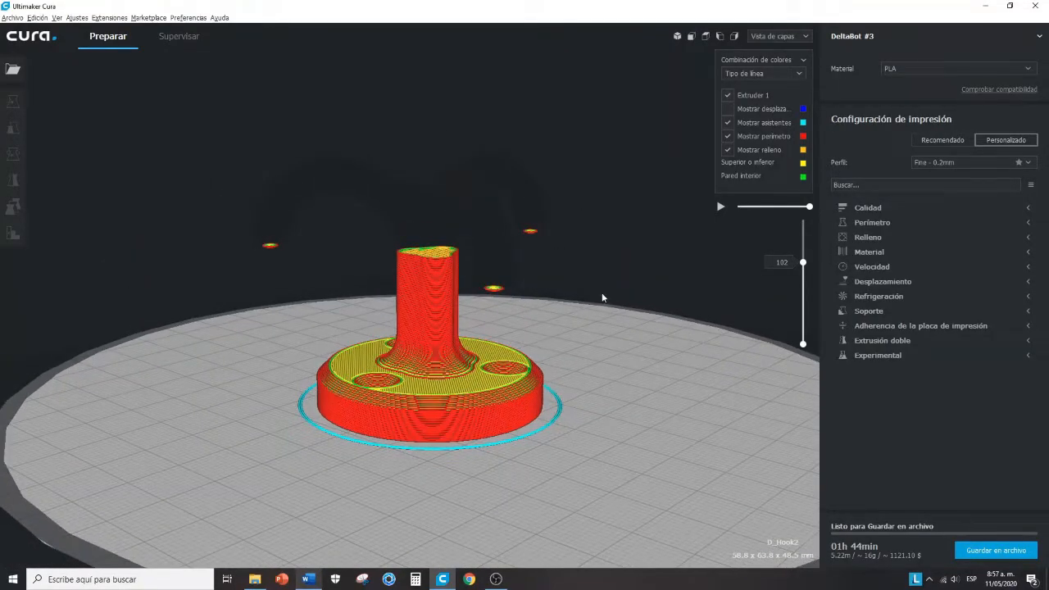
{"action": "right_click_drag", "start_coordinate": [561, 305], "coordinate": [533, 337]}
{"action": "right_click_drag", "start_coordinate": [692, 351], "coordinate": [518, 303]}
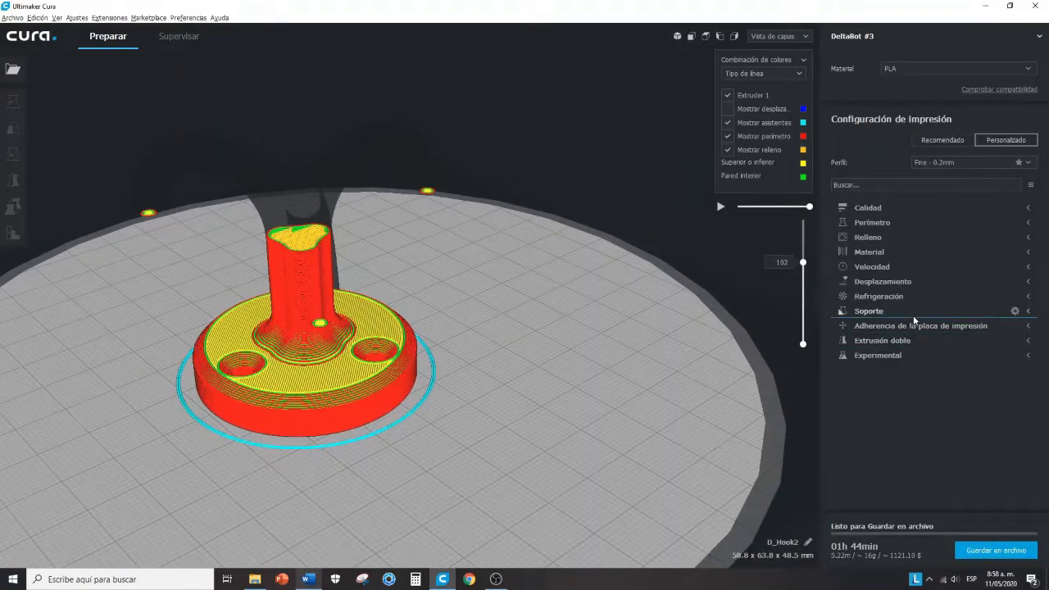
- Enable Generar soporte in the Soporte settings and review the visibility list of the support options
{"action": "left_click", "coordinate": [944, 311]}
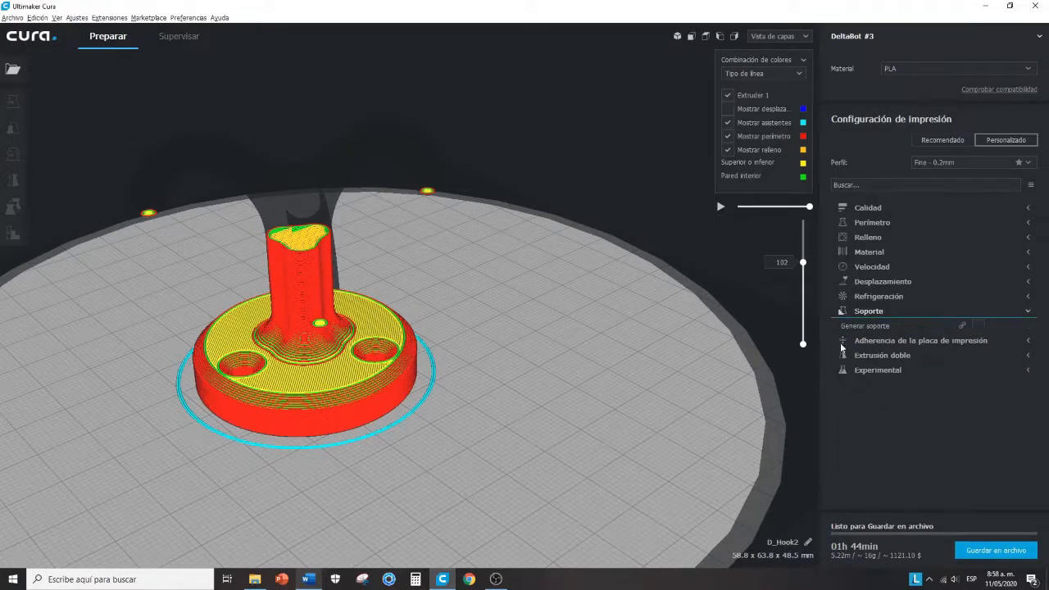
{"action": "right_click_drag", "start_coordinate": [410, 363], "coordinate": [475, 235]}
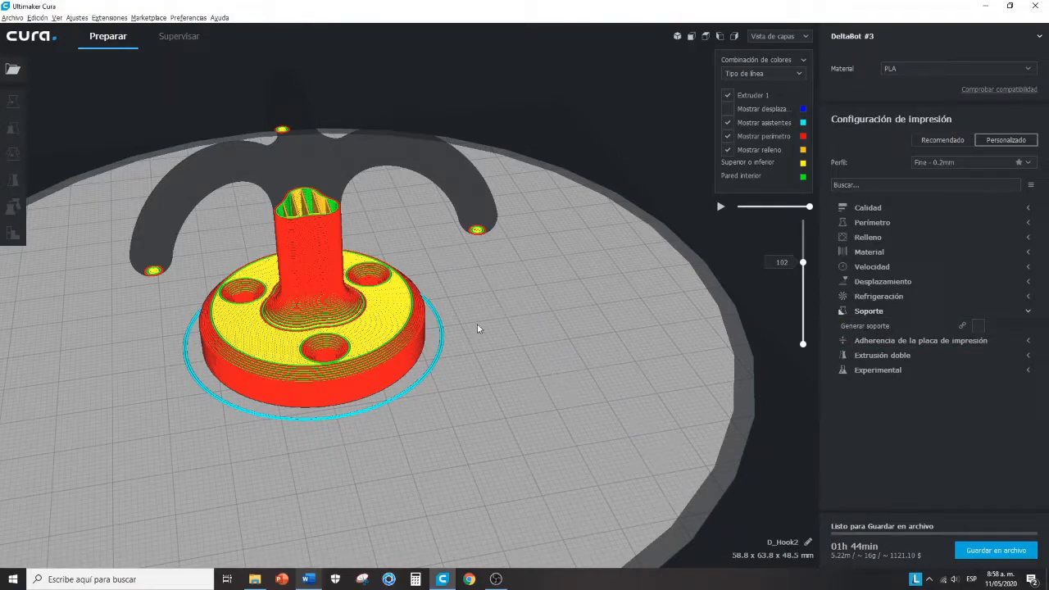
{"action": "right_click_drag", "start_coordinate": [484, 364], "coordinate": [322, 331]}
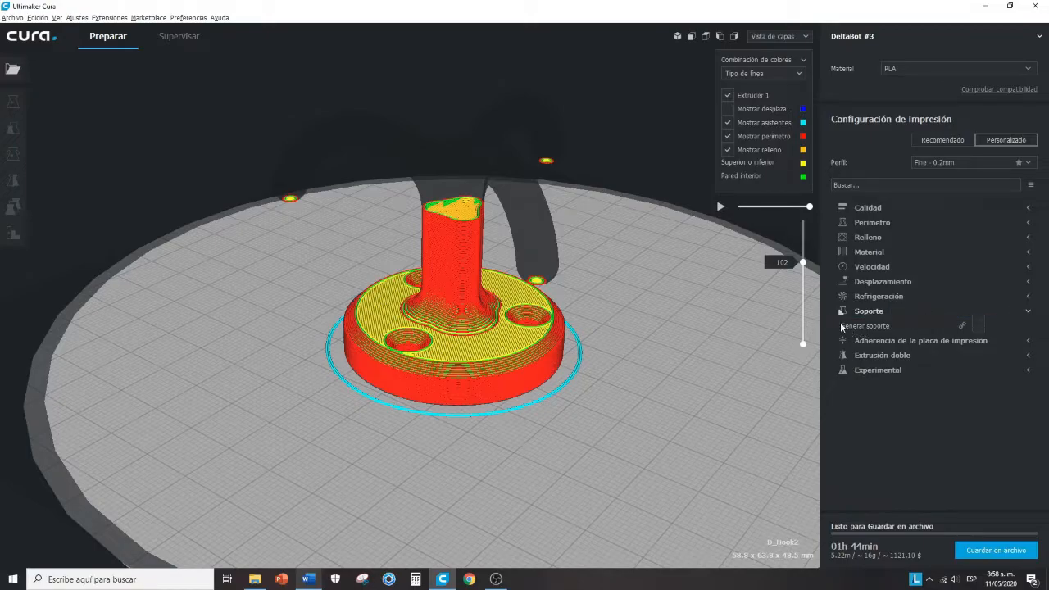
{"action": "mouse_move", "coordinate": [874, 330]}
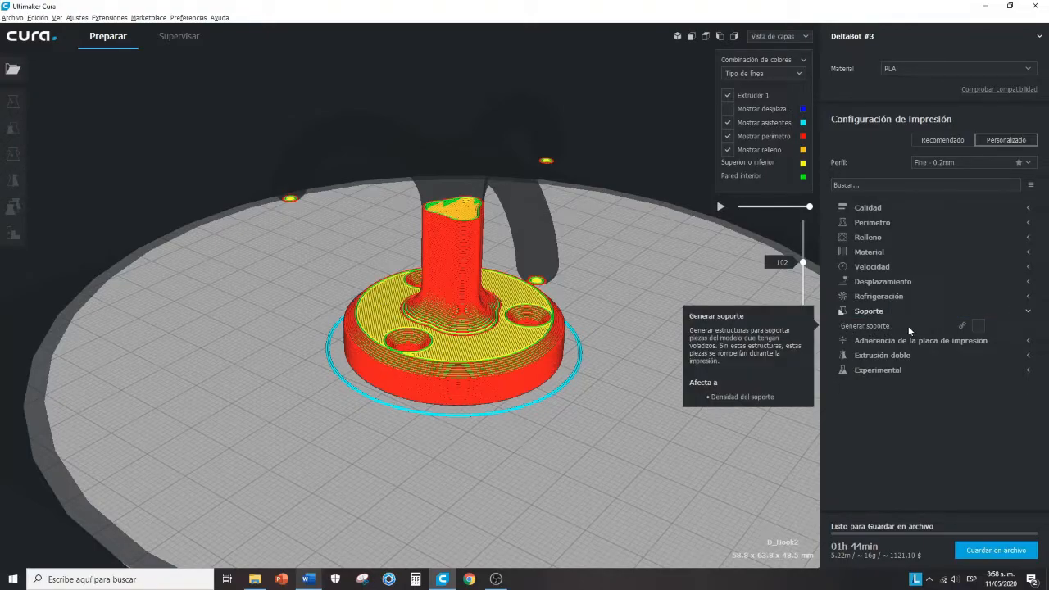
{"action": "left_click", "coordinate": [979, 327]}
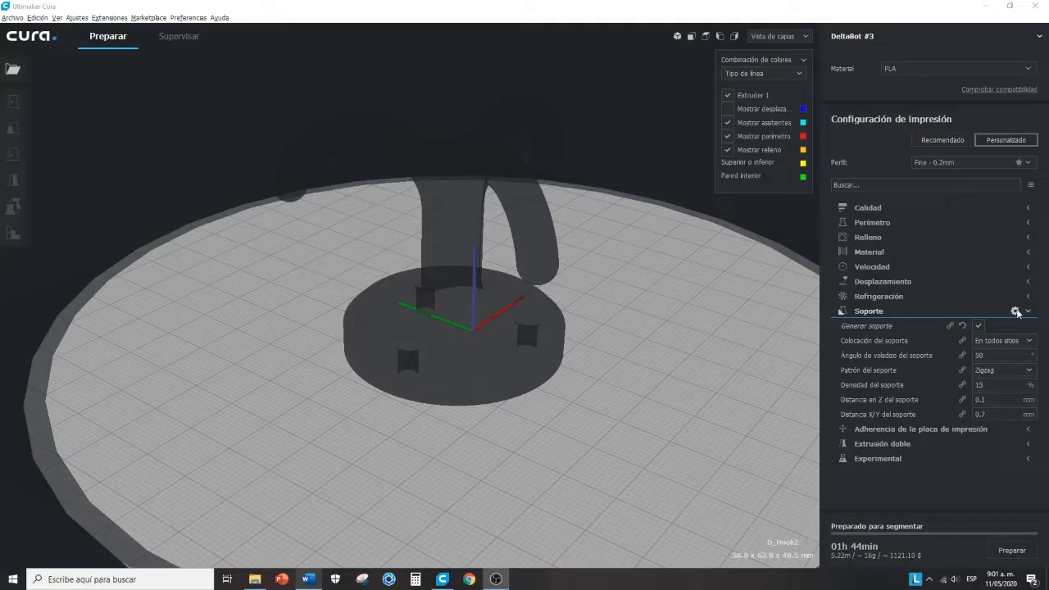
{"action": "left_click", "coordinate": [1017, 313]}
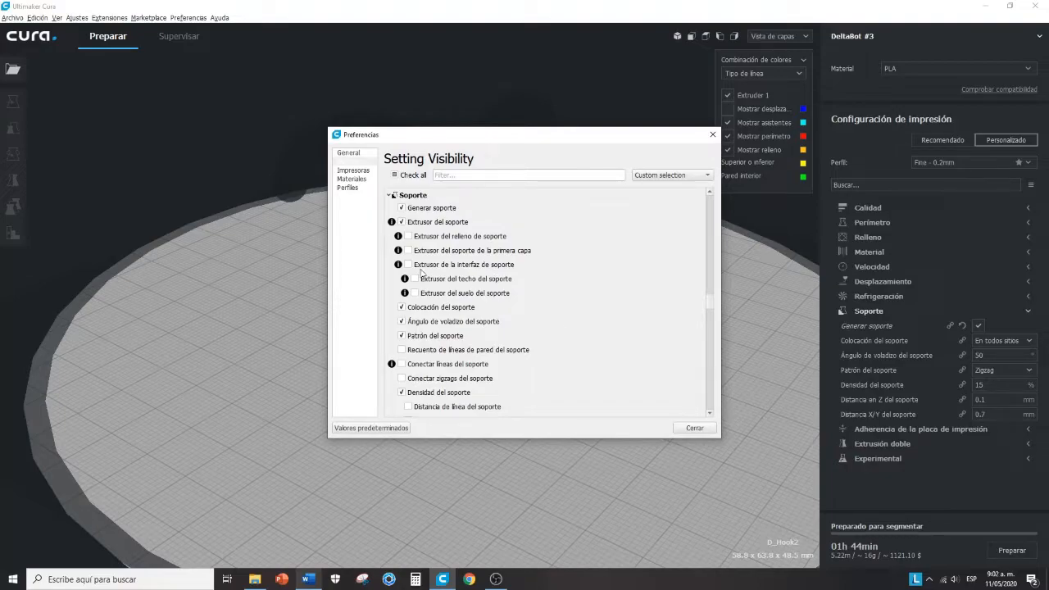
{"action": "left_click", "coordinate": [704, 433]}
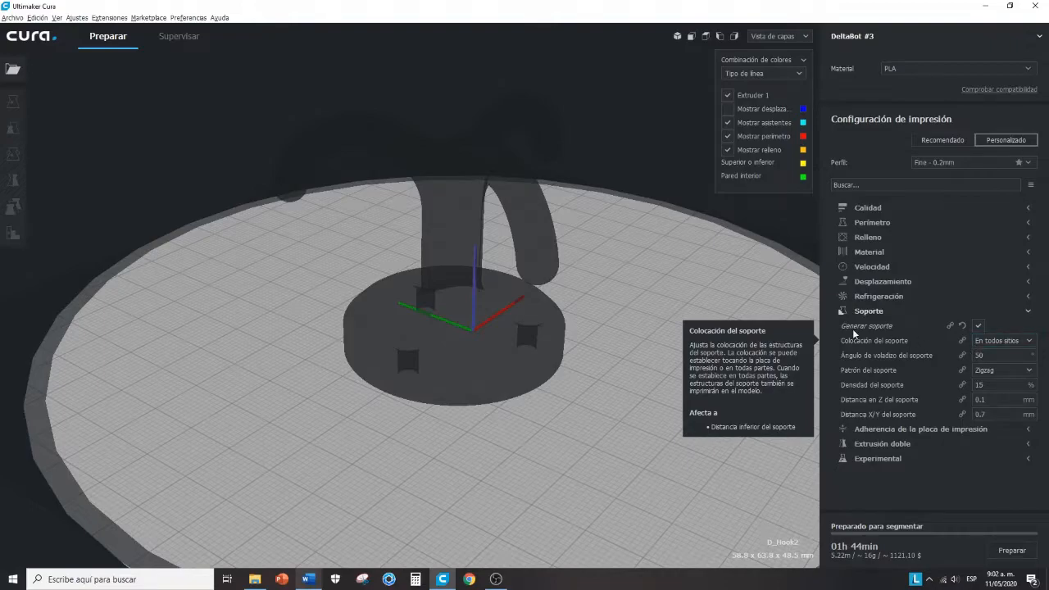
- Choose En todos sitios as the support placement and slice the hook again
{"action": "left_click", "coordinate": [1032, 345]}
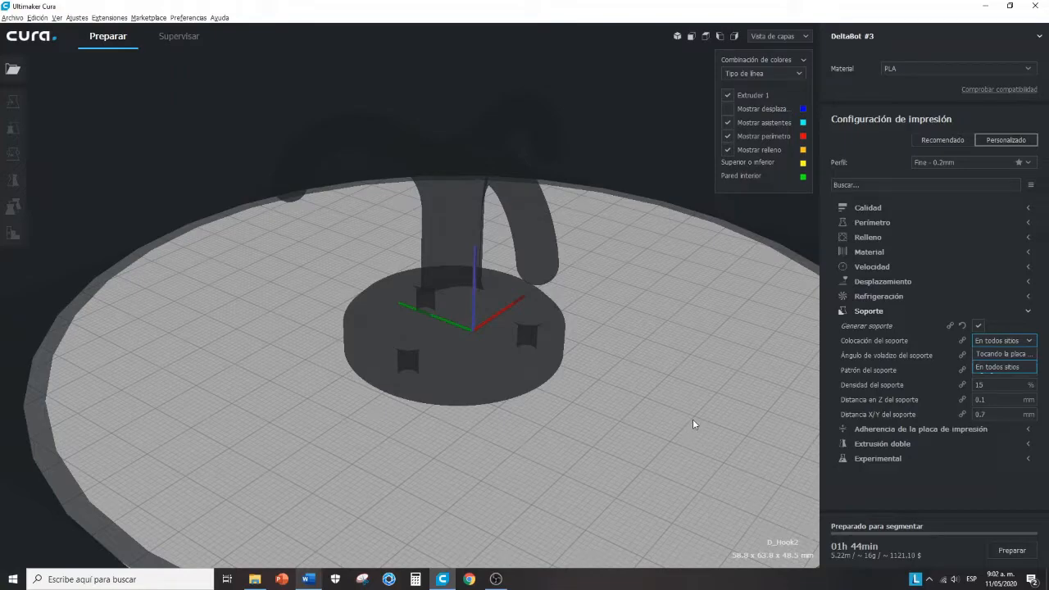
{"action": "left_click", "coordinate": [999, 366]}
{"action": "left_click", "coordinate": [1013, 550]}
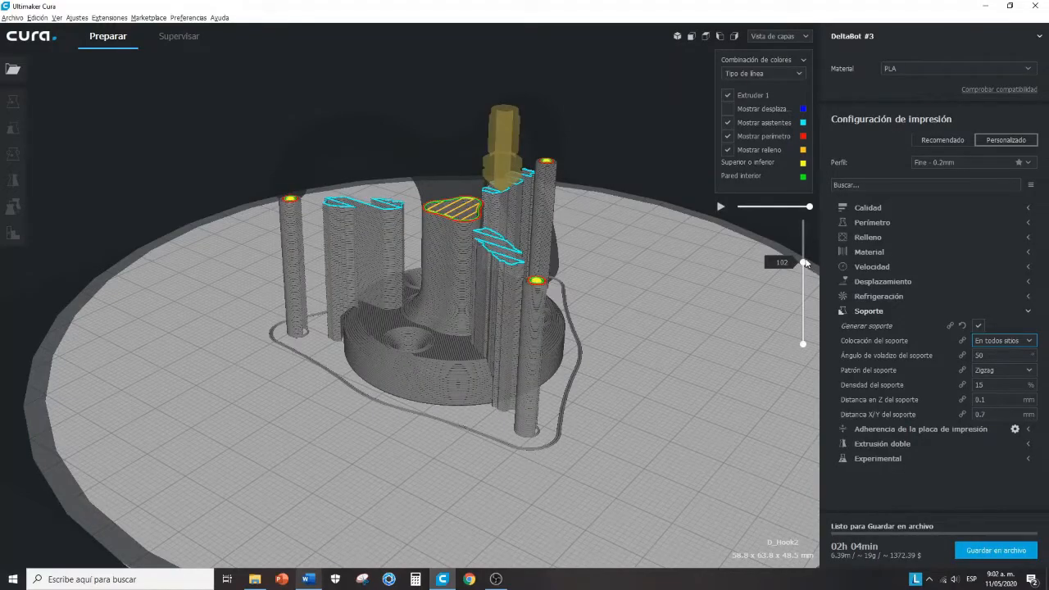
- Raise the layer preview to layer 162 and examine the supports under the hook arms from several angles
{"action": "left_click_drag", "start_coordinate": [807, 265], "coordinate": [810, 205]}
{"action": "right_click_drag", "start_coordinate": [635, 363], "coordinate": [697, 361]}
{"action": "mouse_move", "coordinate": [641, 415]}
{"action": "right_mouse_down"}
{"action": "mouse_move", "coordinate": [670, 398]}
{"action": "mouse_move", "coordinate": [649, 411]}
{"action": "right_mouse_up"}
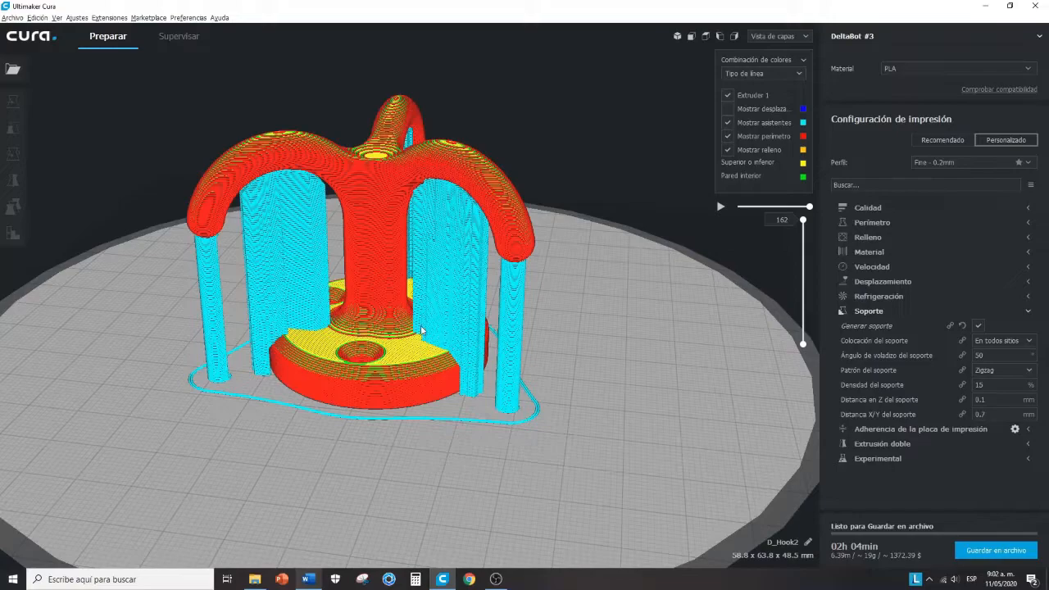
{"action": "mouse_move", "coordinate": [354, 350]}
{"action": "right_mouse_down"}
{"action": "mouse_move", "coordinate": [328, 306]}
{"action": "mouse_move", "coordinate": [363, 336]}
{"action": "right_mouse_up"}
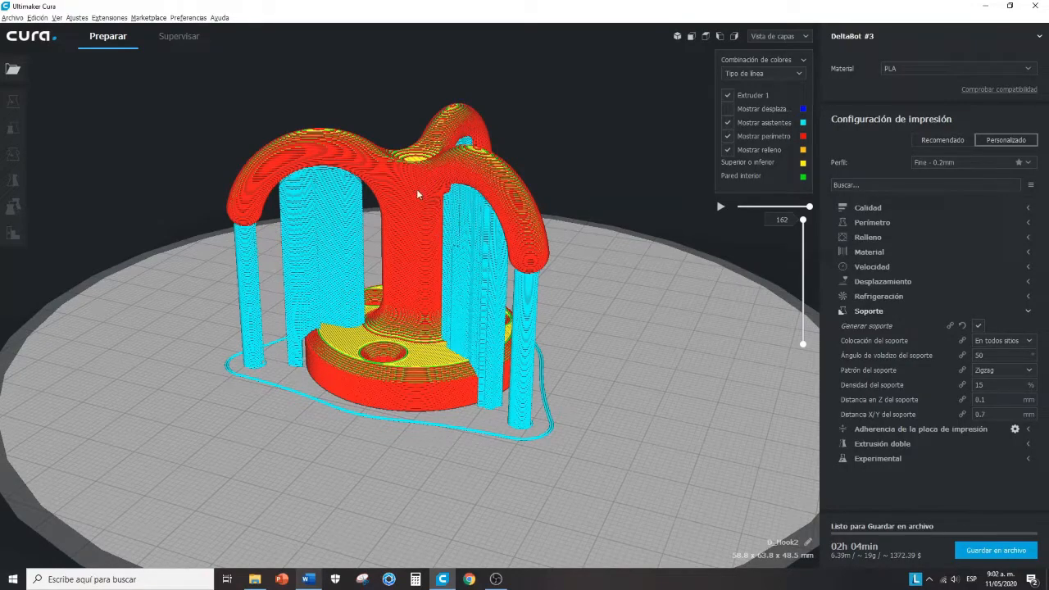
{"action": "right_click_drag", "start_coordinate": [484, 190], "coordinate": [545, 162]}
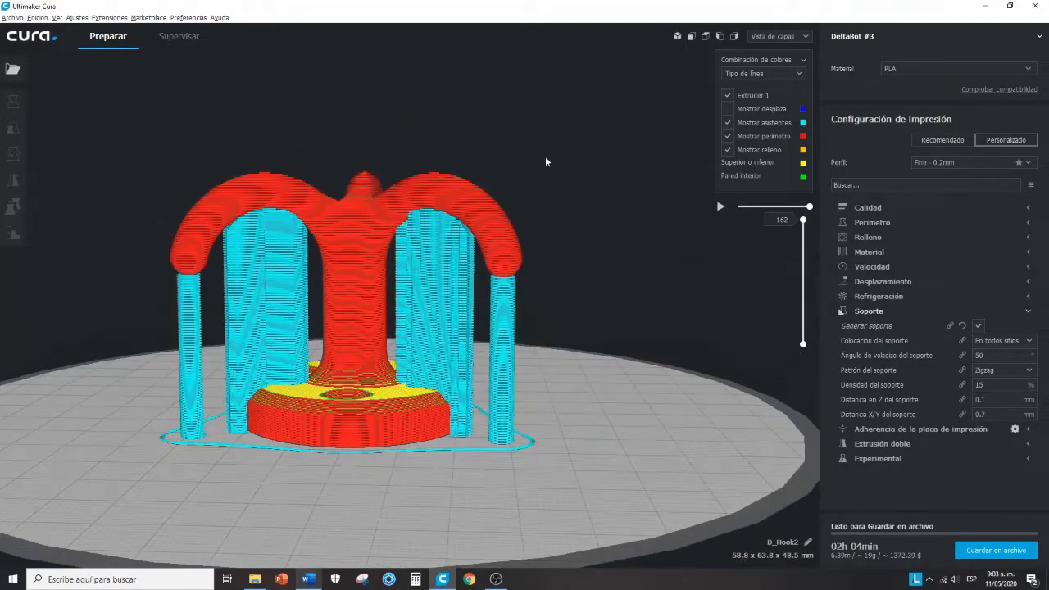
{"action": "right_click_drag", "start_coordinate": [458, 232], "coordinate": [433, 237]}
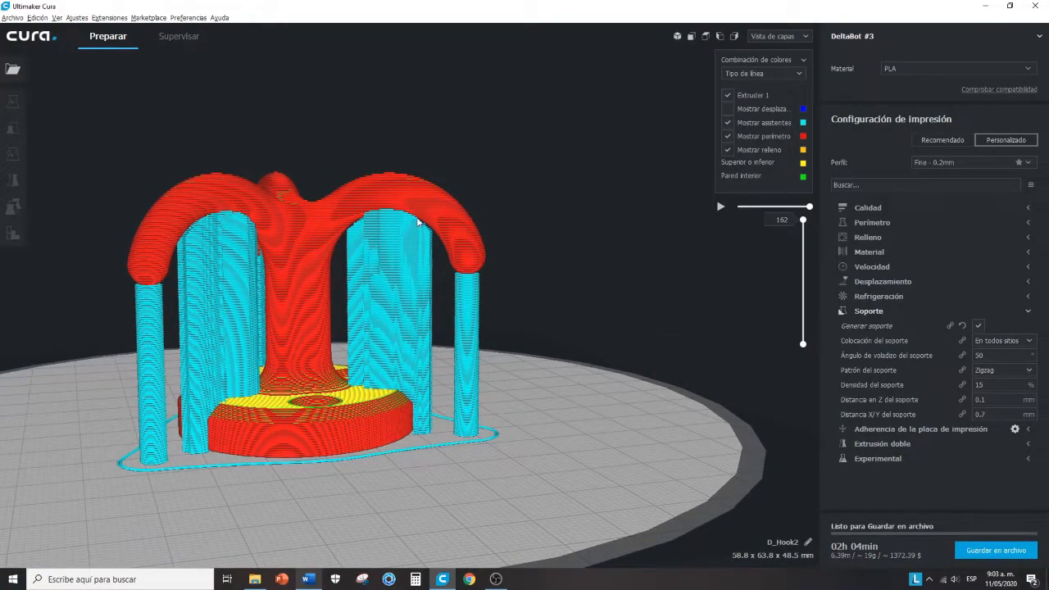
{"action": "right_click_drag", "start_coordinate": [428, 227], "coordinate": [326, 251]}
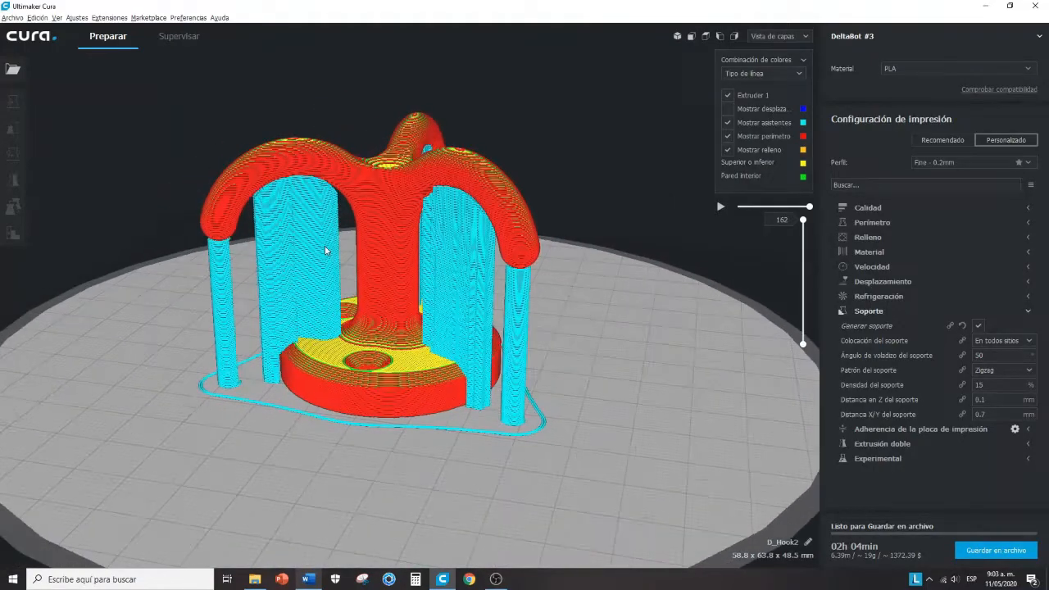
- Set the support placement to Tocando la placa and reslice the hook
{"action": "left_click", "coordinate": [1003, 356]}
{"action": "right_click_drag", "start_coordinate": [479, 317], "coordinate": [460, 353]}
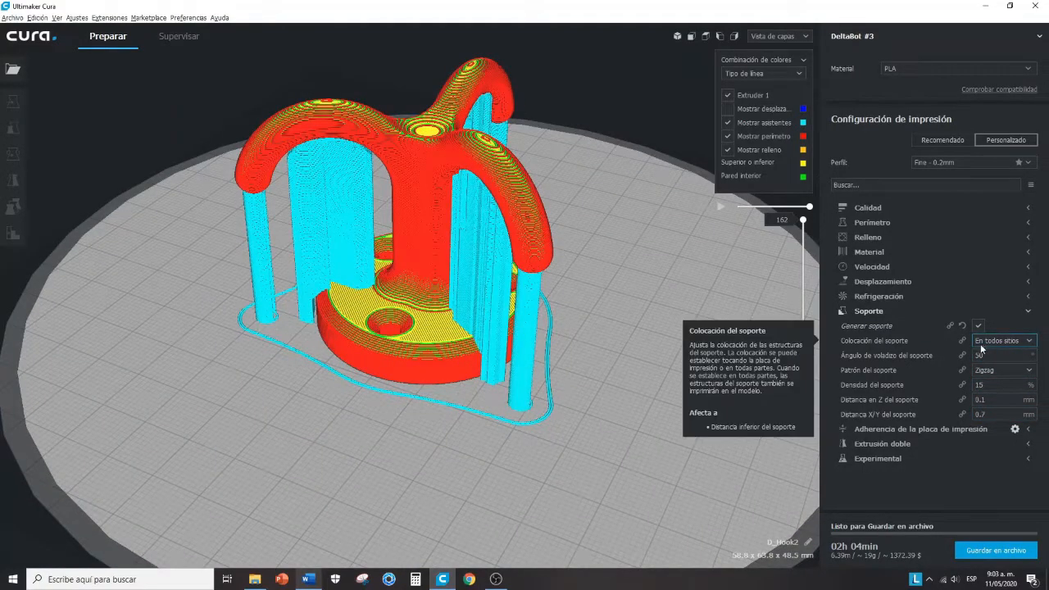
{"action": "left_click", "coordinate": [1002, 340]}
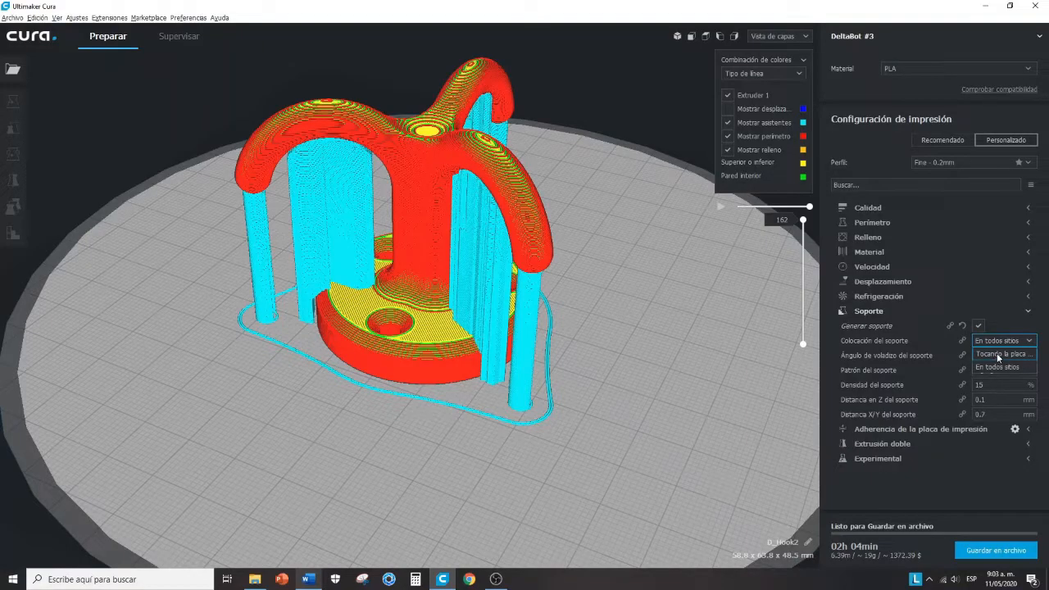
{"action": "left_click", "coordinate": [996, 354]}
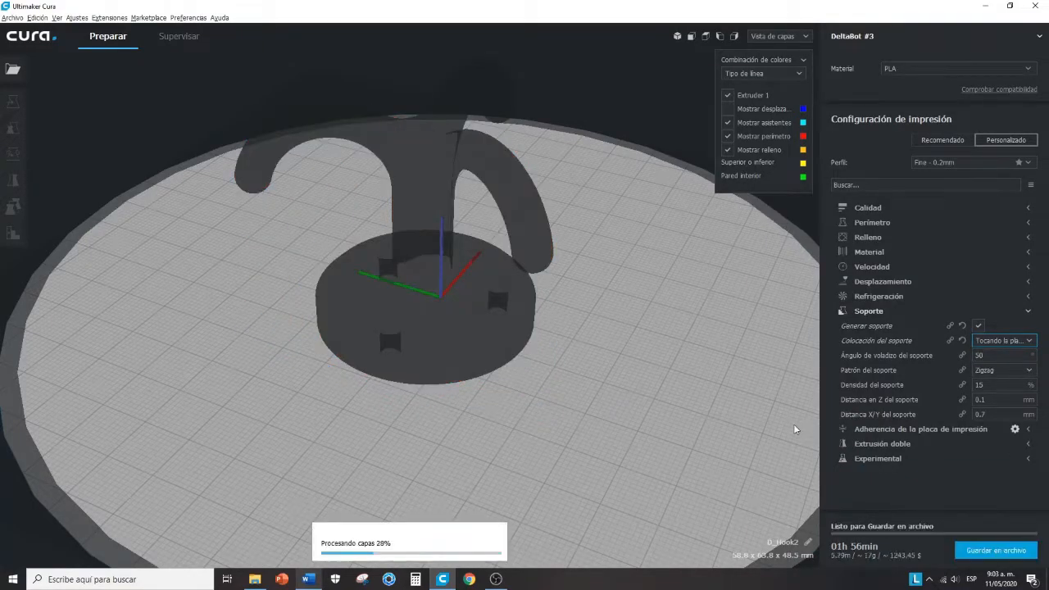
- Examine the supports that stand only on the build plate, checking the arms and base from several angles
{"action": "right_click_drag", "start_coordinate": [534, 413], "coordinate": [231, 309]}
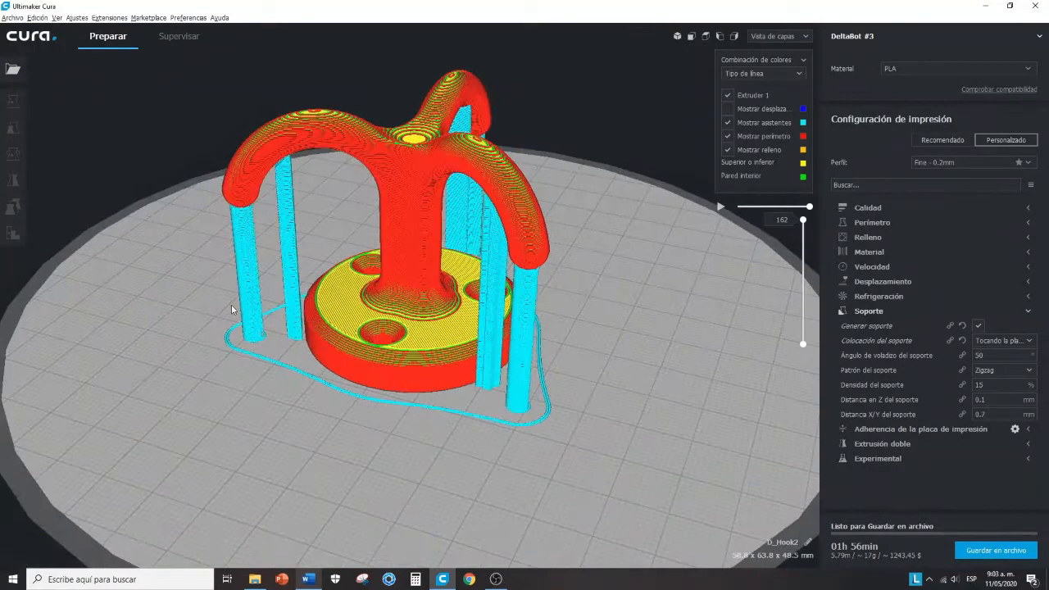
{"action": "right_click_drag", "start_coordinate": [276, 346], "coordinate": [222, 345]}
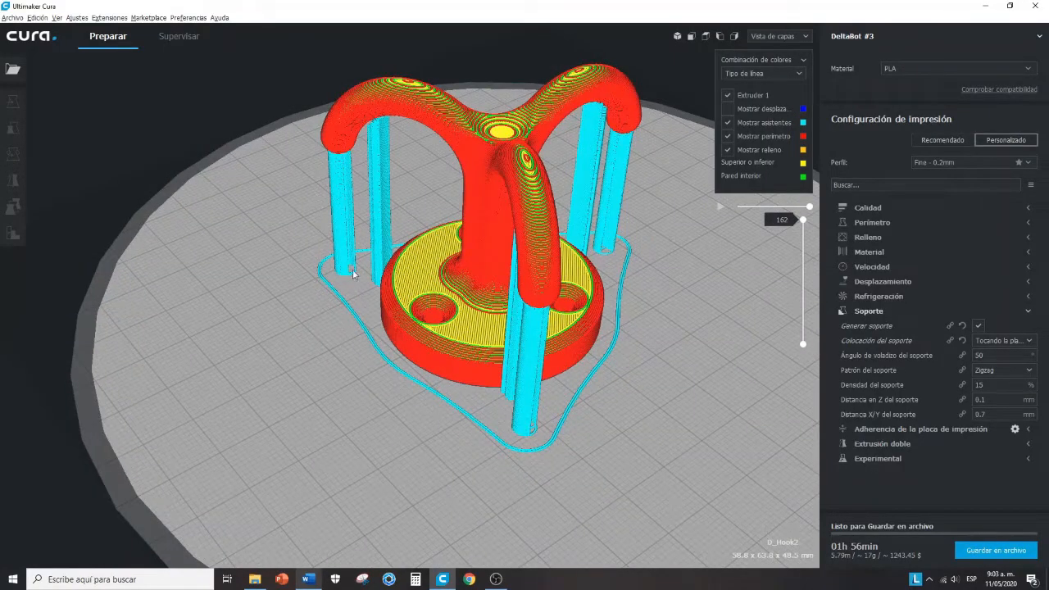
{"action": "right_click_drag", "start_coordinate": [386, 297], "coordinate": [489, 331]}
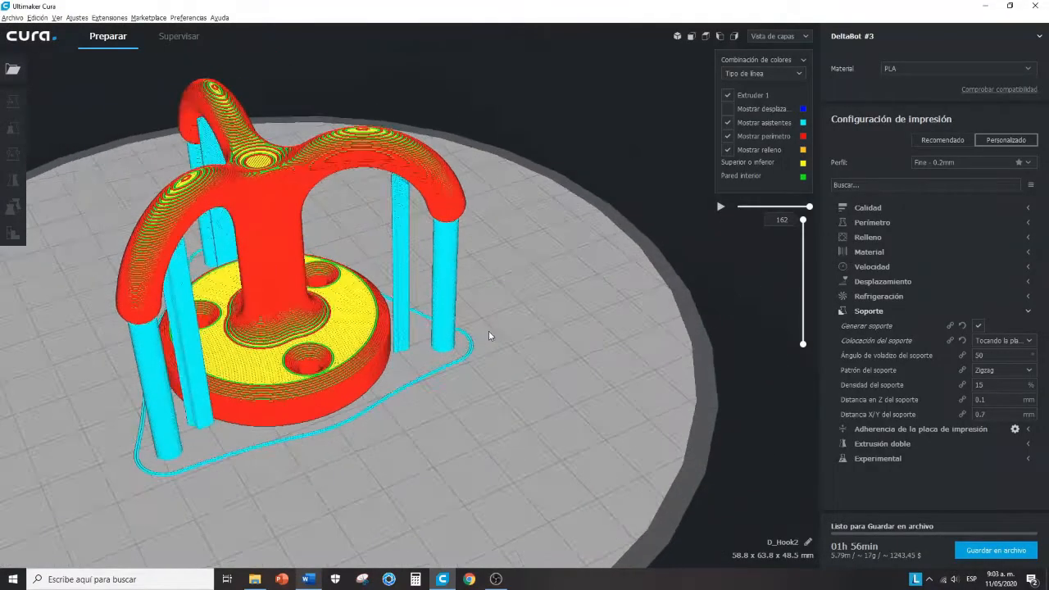
{"action": "scroll", "coordinate": [383, 346], "scroll_direction": "up", "scroll_amount": 3}
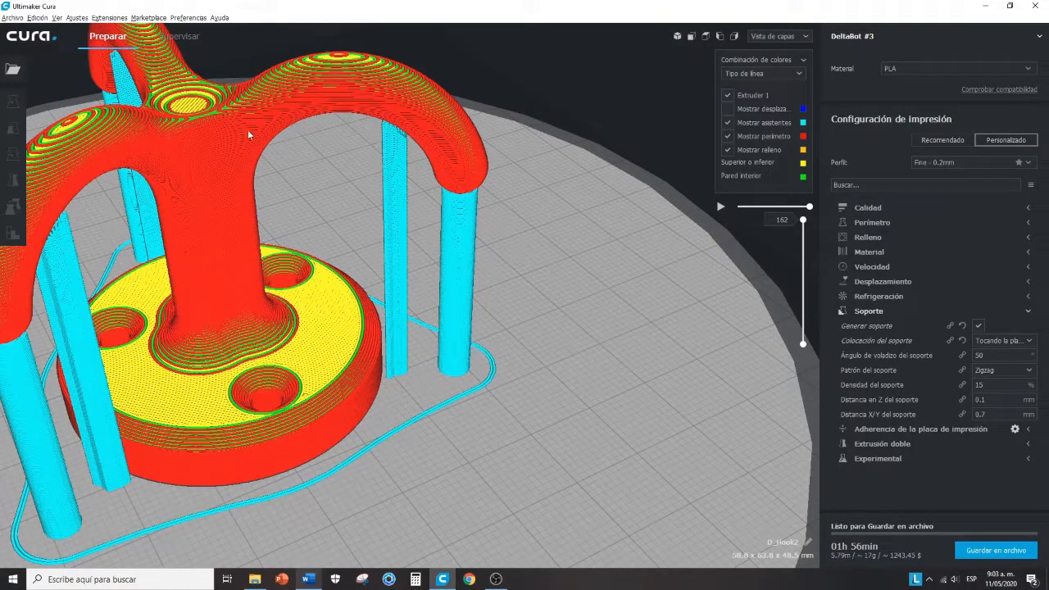
{"action": "right_click_drag", "start_coordinate": [361, 135], "coordinate": [302, 208]}
{"action": "right_click_drag", "start_coordinate": [408, 428], "coordinate": [406, 447]}
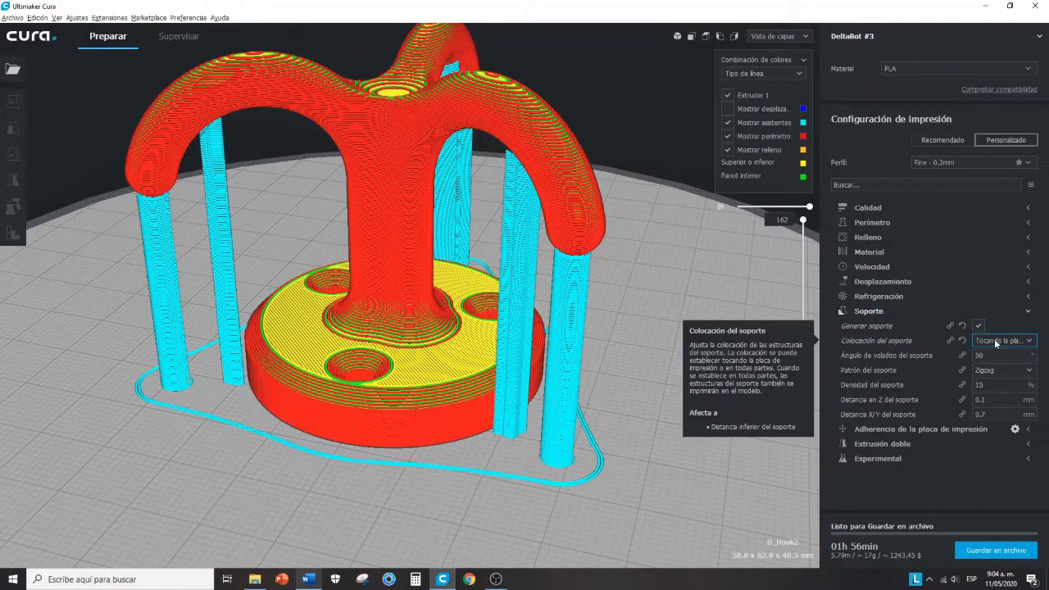
{"action": "left_click", "coordinate": [1015, 342]}
{"action": "left_click", "coordinate": [998, 341]}
{"action": "right_click_drag", "start_coordinate": [692, 382], "coordinate": [623, 457]}
{"action": "scroll", "coordinate": [623, 448], "scroll_direction": "up", "scroll_amount": 5}
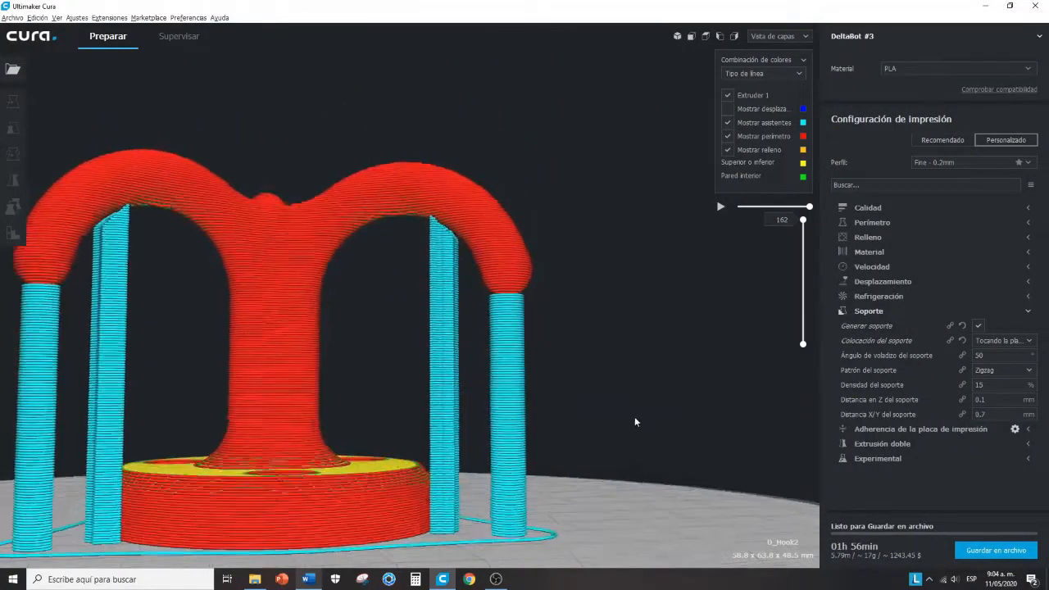
{"action": "scroll", "coordinate": [578, 358], "scroll_direction": "down", "scroll_amount": 3}
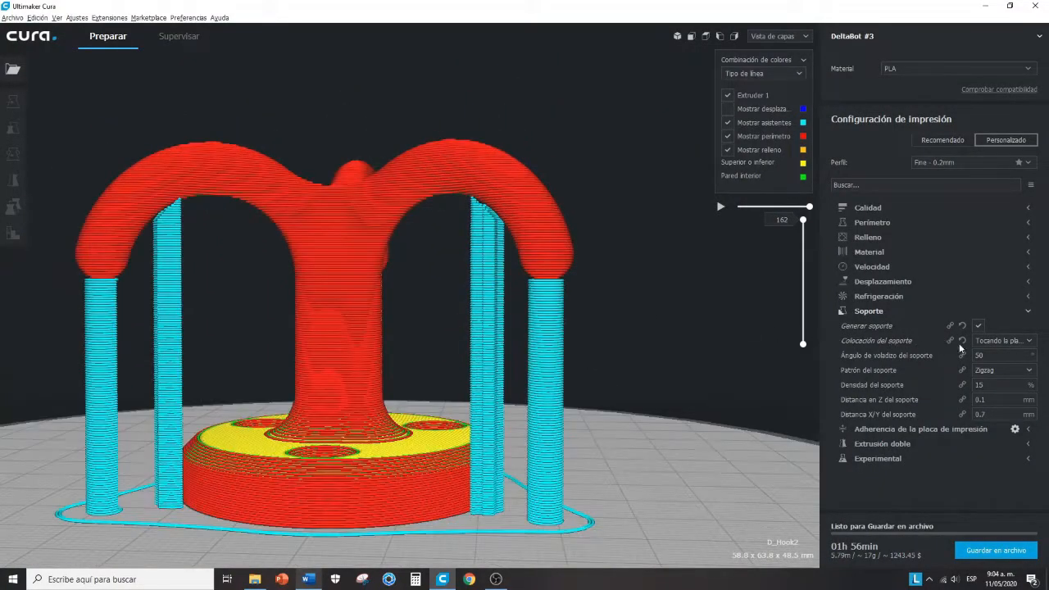
- Set the support placement back to En todos sitios, reslice, and inspect the supports from beneath the arms
{"action": "left_click", "coordinate": [1010, 342]}
{"action": "left_click", "coordinate": [998, 366]}
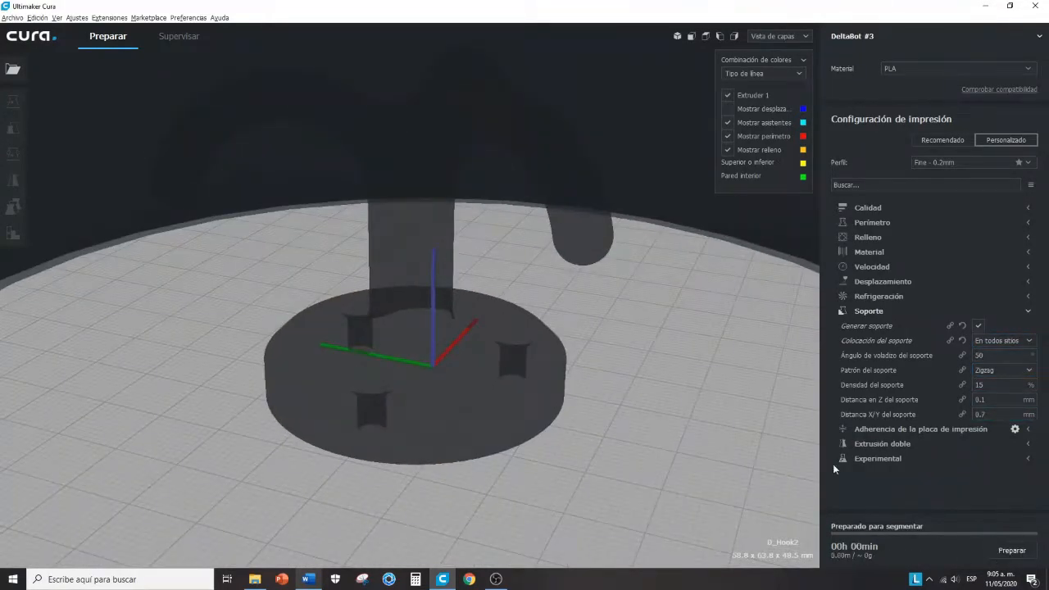
{"action": "right_click_drag", "start_coordinate": [779, 364], "coordinate": [657, 461]}
{"action": "right_click_drag", "start_coordinate": [372, 278], "coordinate": [352, 197]}
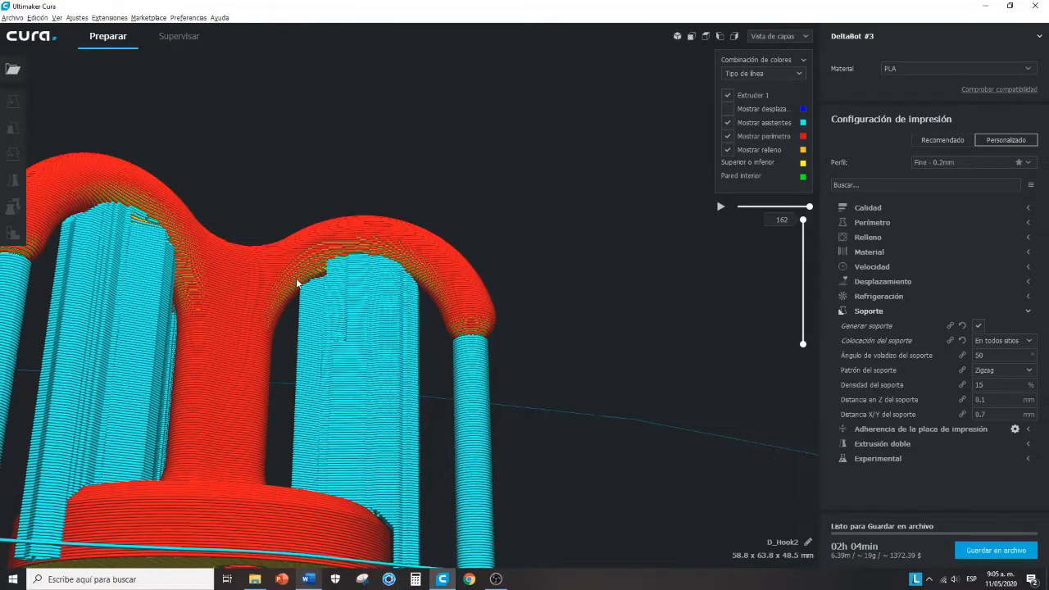
- Keep the support placement at En todos sitios, set the support overhang angle to 60°, and reslice the hook
{"action": "right_click_drag", "start_coordinate": [297, 286], "coordinate": [321, 234]}
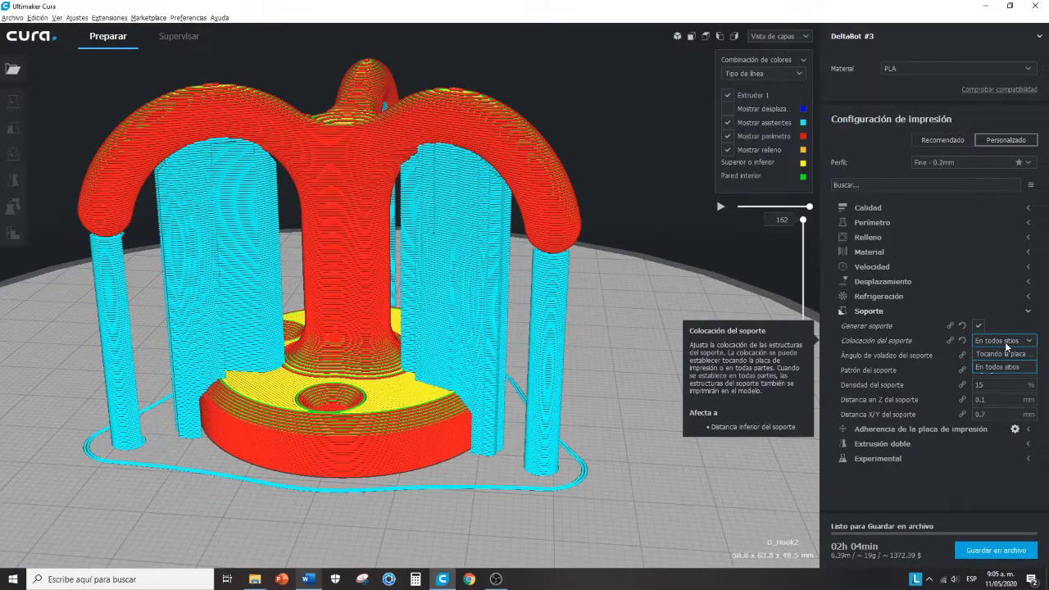
{"action": "left_click", "coordinate": [687, 374]}
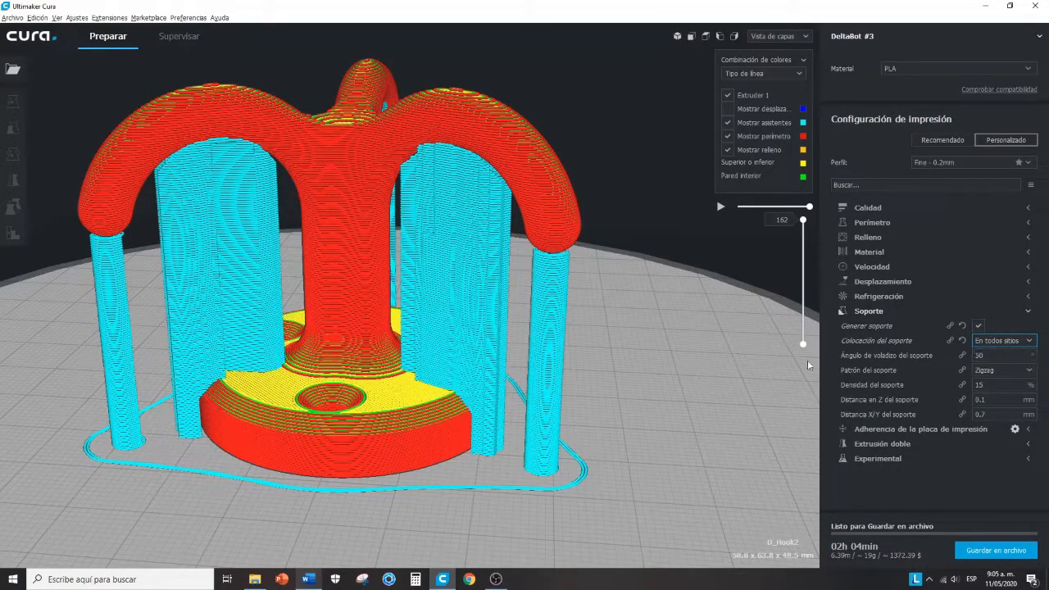
{"action": "mouse_move", "coordinate": [876, 355]}
{"action": "mouse_move", "coordinate": [913, 357]}
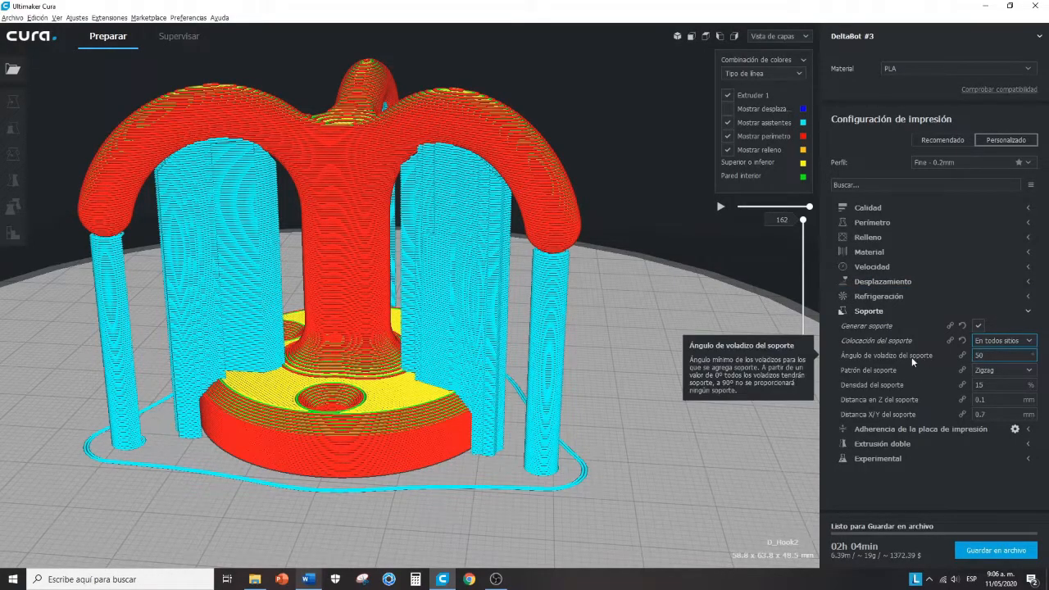
{"action": "left_click_drag", "start_coordinate": [987, 356], "coordinate": [960, 361]}
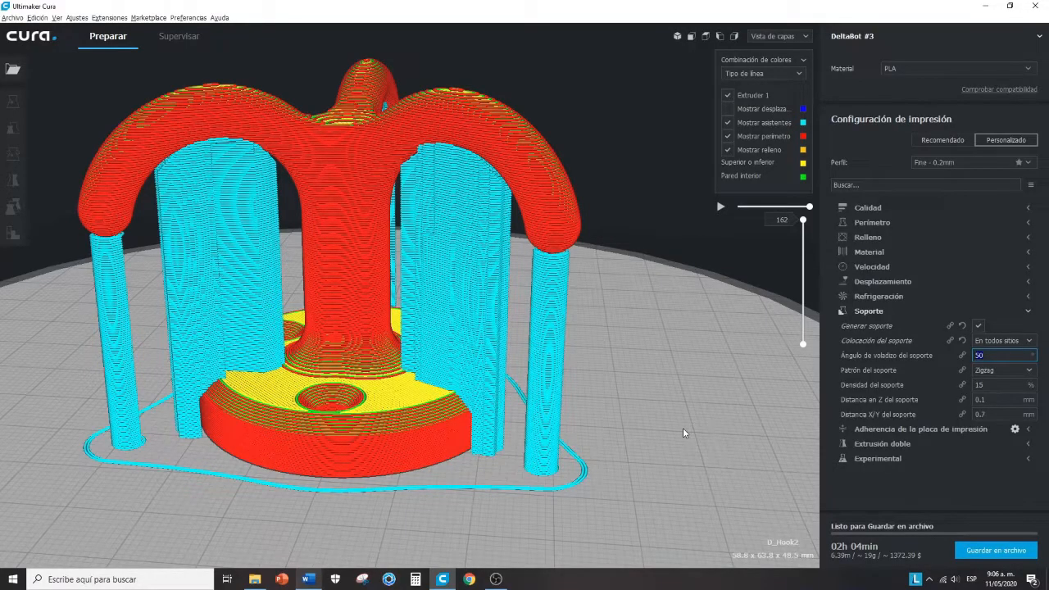
{"action": "type", "text": "60"}
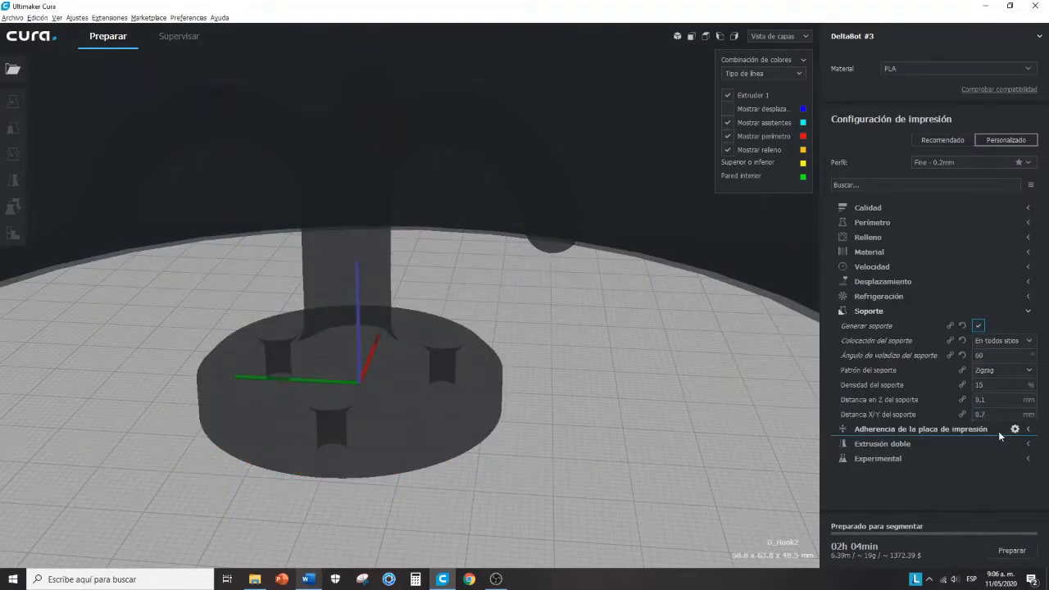
{"action": "left_click", "coordinate": [1012, 551]}
{"action": "right_click_drag", "start_coordinate": [490, 362], "coordinate": [520, 364]}
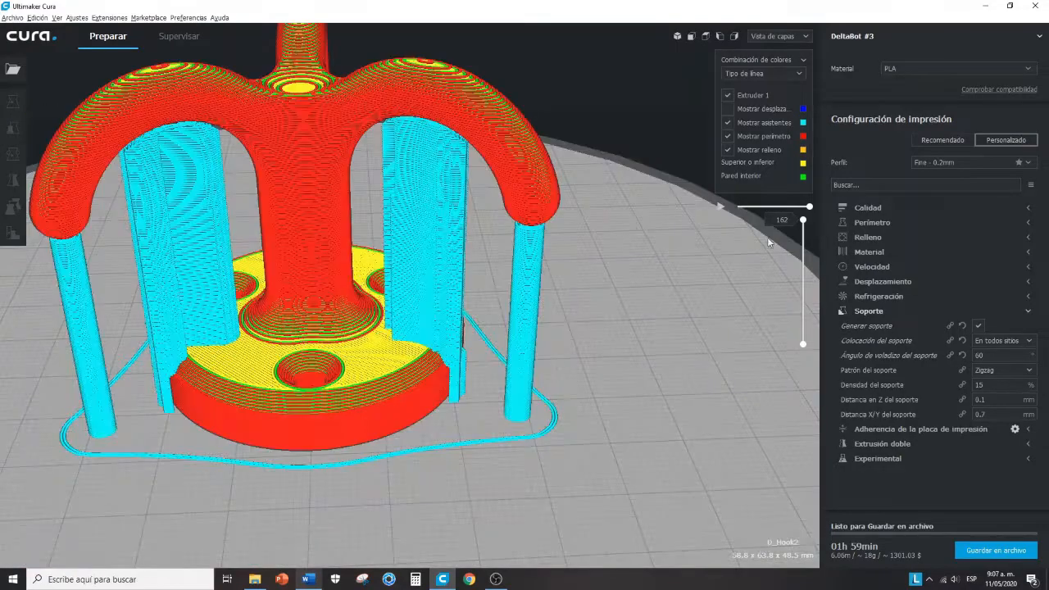
- Lower the layer preview to layer 78, examine the supports around the base, and return the preview to layer 162
{"action": "left_click_drag", "start_coordinate": [803, 220], "coordinate": [765, 281]}
{"action": "right_click_drag", "start_coordinate": [502, 284], "coordinate": [432, 326]}
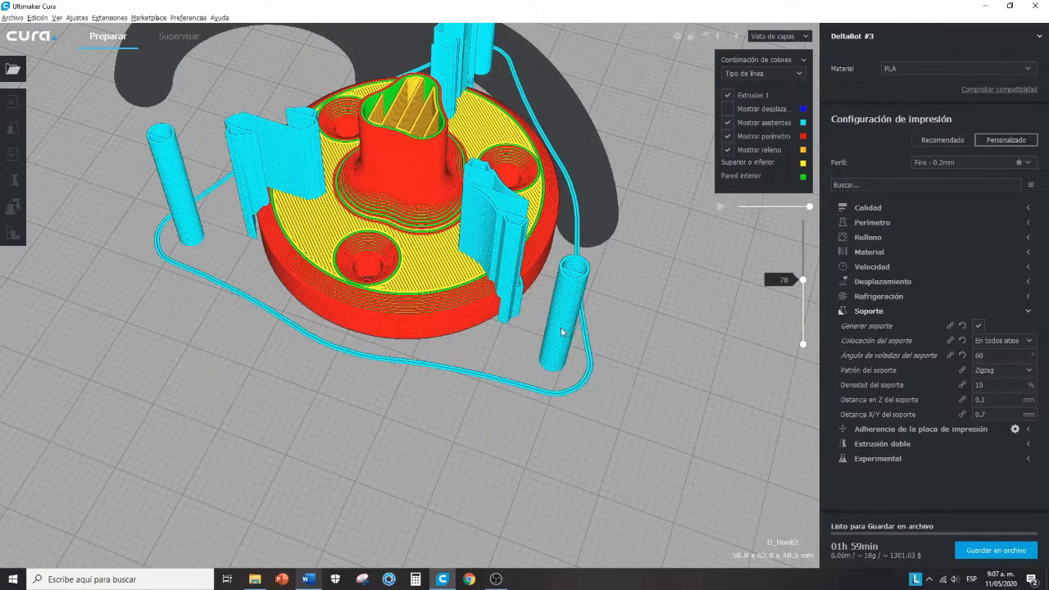
{"action": "right_click_drag", "start_coordinate": [528, 295], "coordinate": [647, 306]}
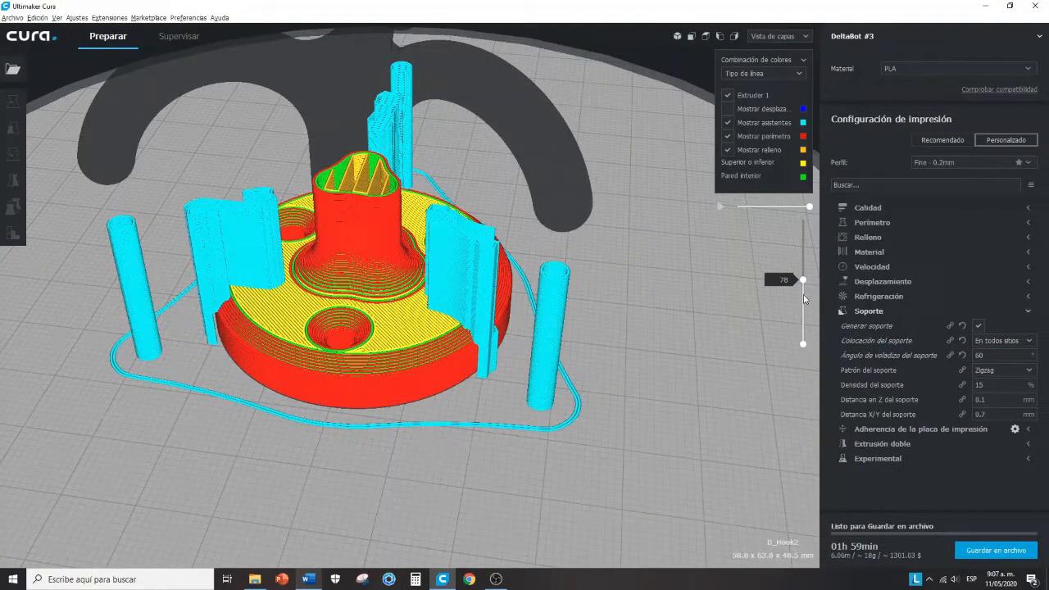
{"action": "left_click_drag", "start_coordinate": [805, 279], "coordinate": [810, 178]}
{"action": "right_click_drag", "start_coordinate": [672, 260], "coordinate": [764, 236]}
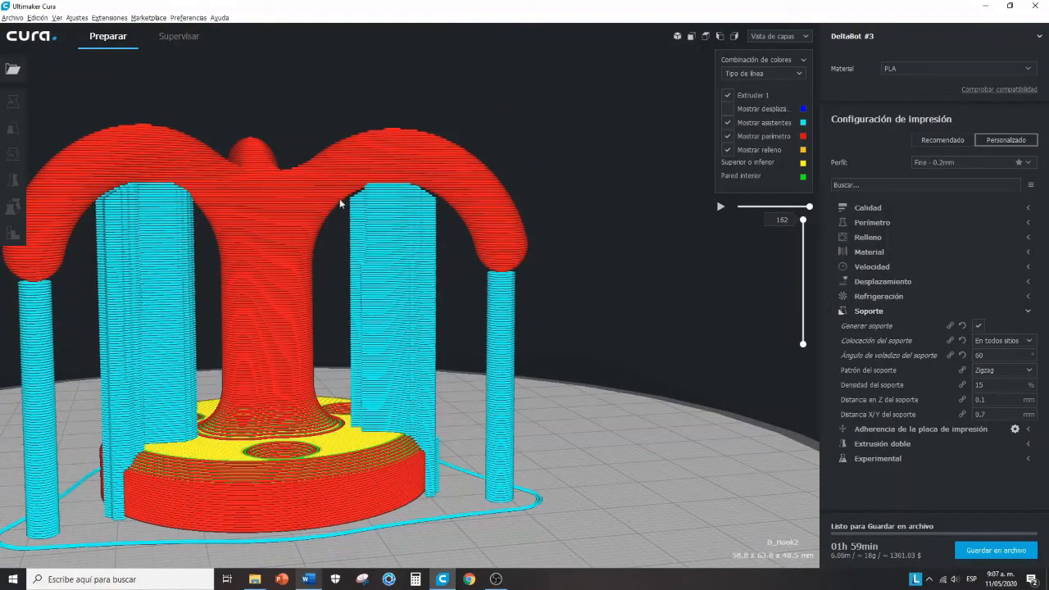
- Set the support overhang angle to 70°, reslice the hook, and inspect the supports beneath the arms
{"action": "left_click", "coordinate": [963, 355]}
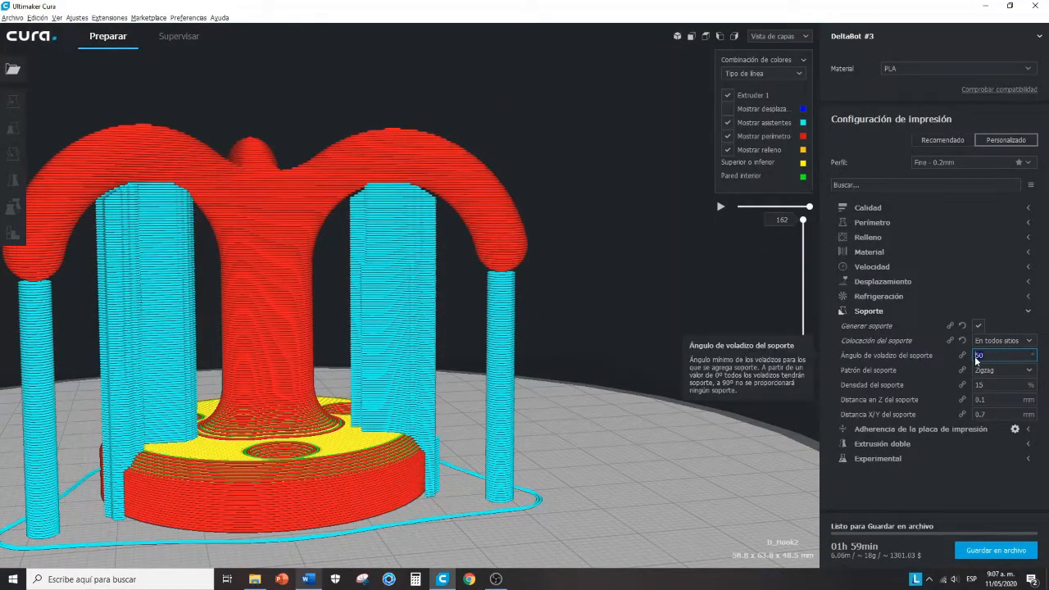
{"action": "type", "text": "70"}
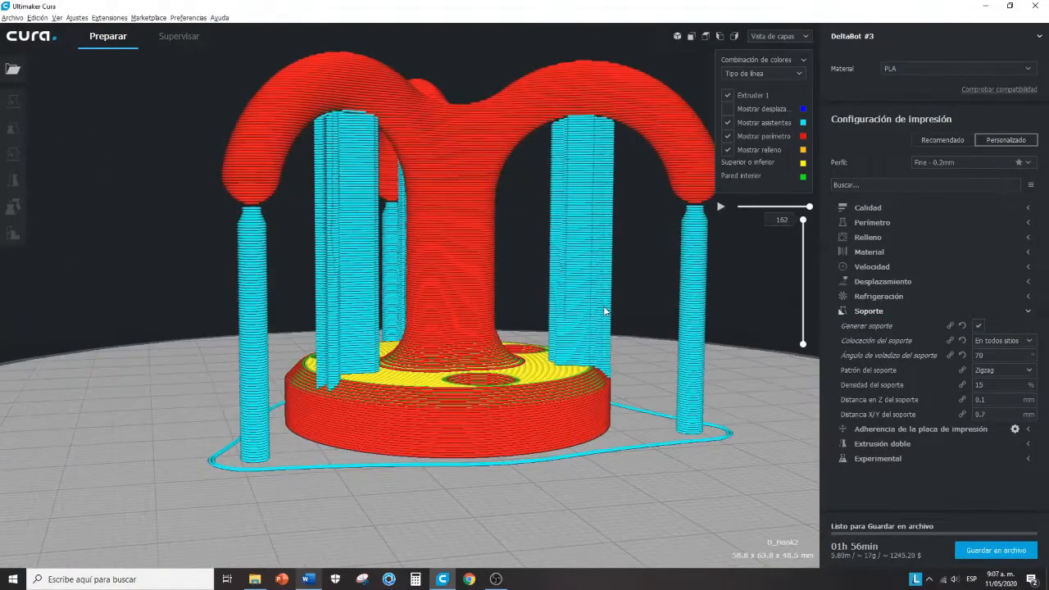
{"action": "right_click_drag", "start_coordinate": [604, 310], "coordinate": [595, 192]}
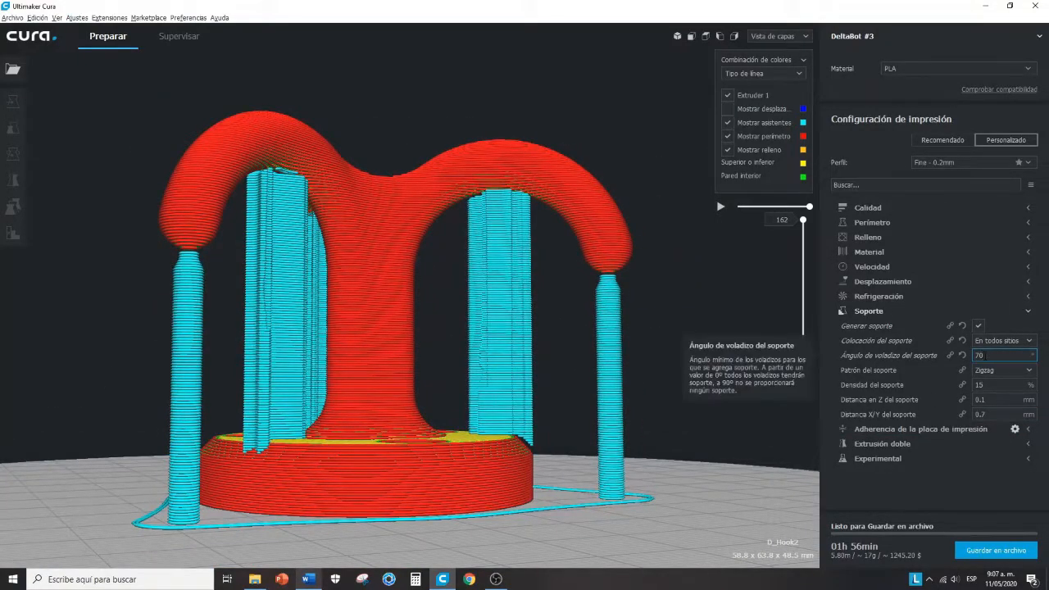
{"action": "right_click_drag", "start_coordinate": [593, 240], "coordinate": [507, 356]}
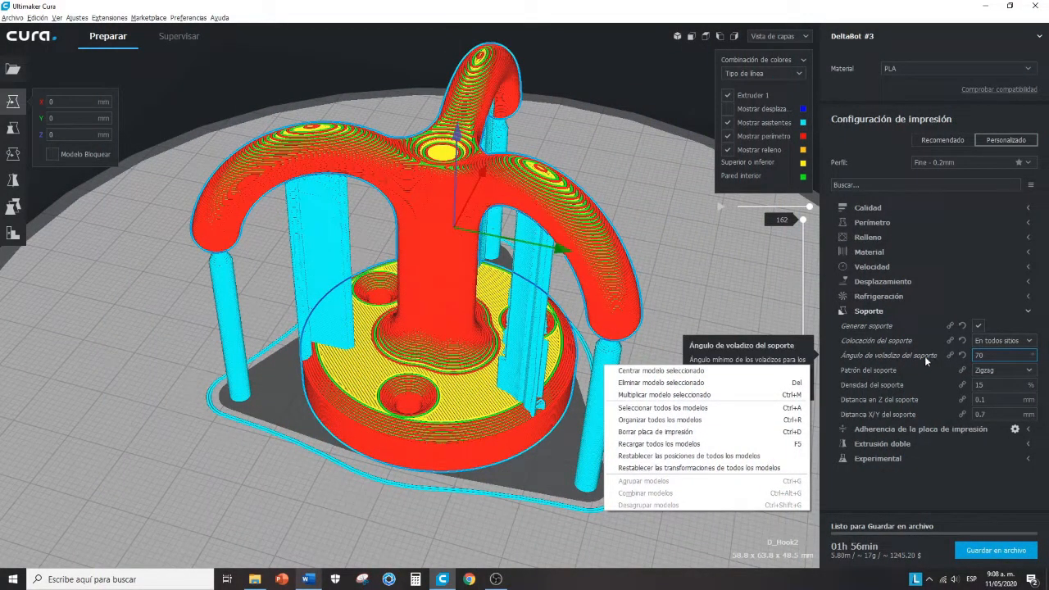
{"action": "left_click", "coordinate": [671, 290]}
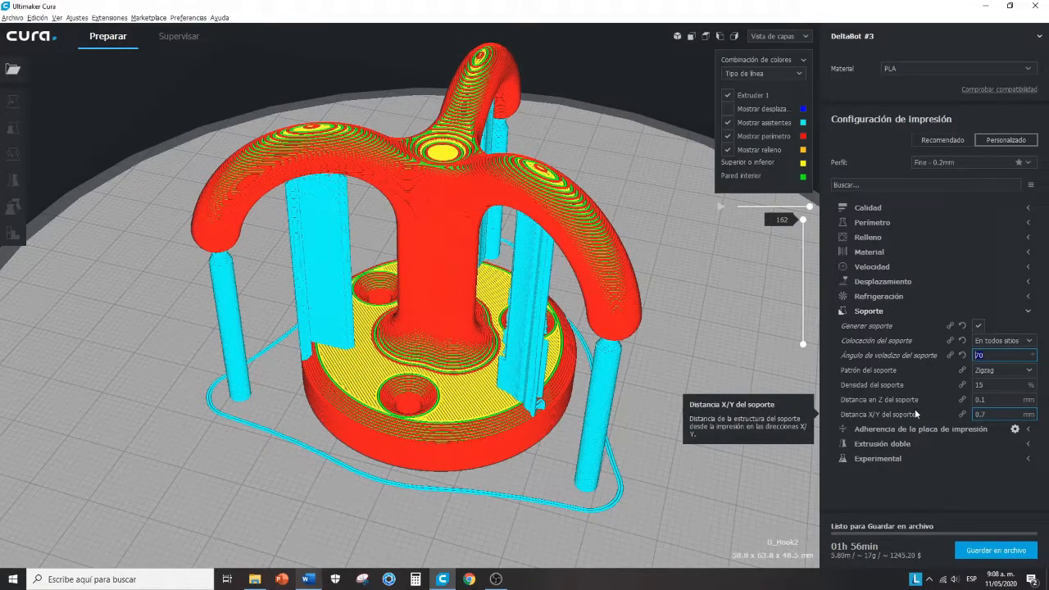
- Set the support overhang angle to 55°, switch support generation off and on, reslice, and inspect the supports
{"action": "type", "text": "55"}
{"action": "left_click", "coordinate": [811, 449]}
{"action": "left_click", "coordinate": [978, 326]}
{"action": "left_click", "coordinate": [978, 326]}
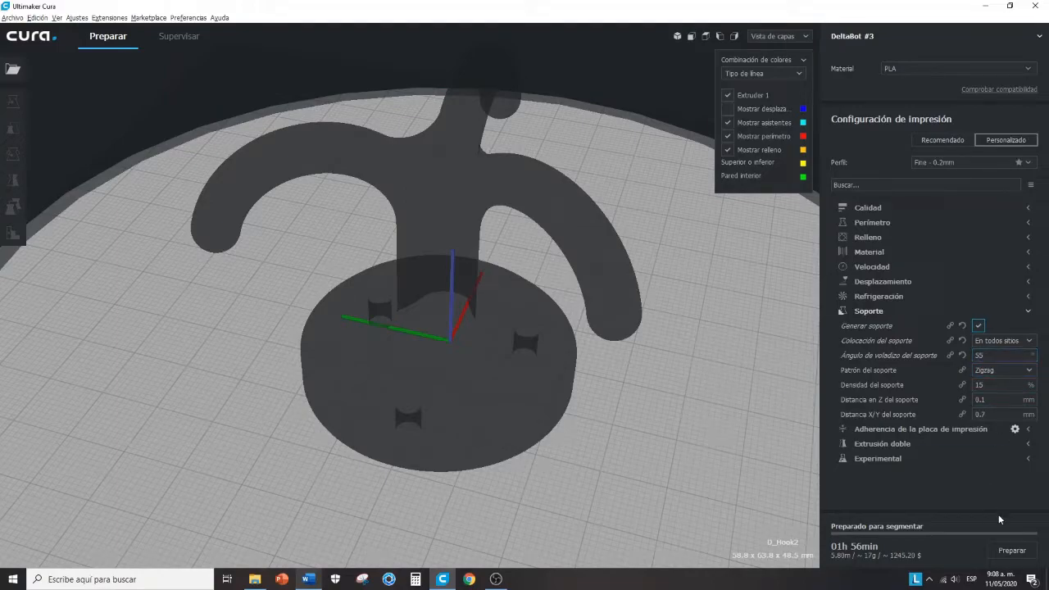
{"action": "left_click", "coordinate": [1010, 556]}
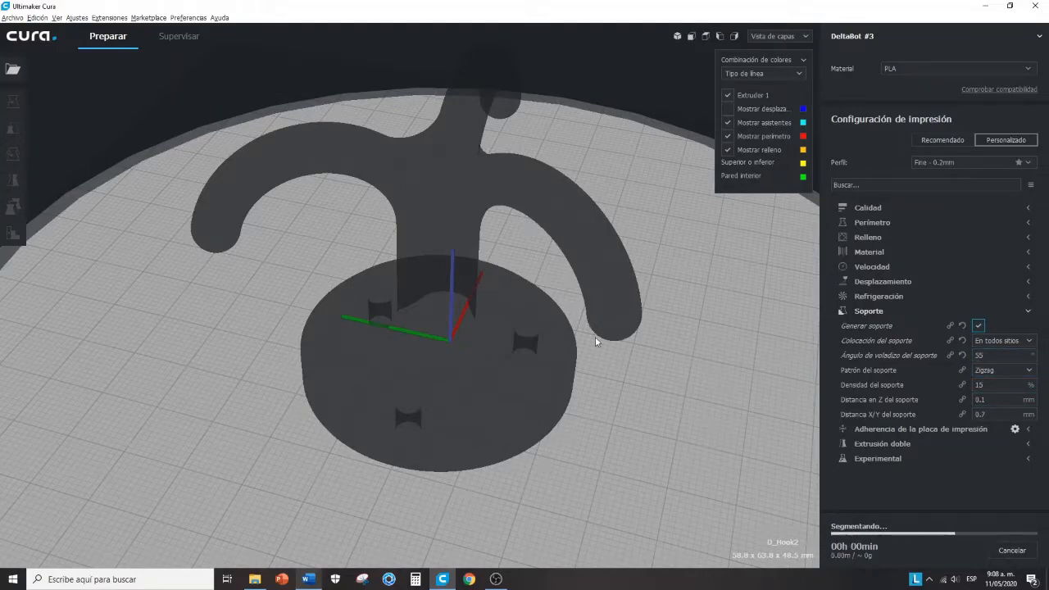
{"action": "mouse_move", "coordinate": [592, 377]}
{"action": "right_mouse_down"}
{"action": "mouse_move", "coordinate": [526, 342]}
{"action": "mouse_move", "coordinate": [510, 320]}
{"action": "mouse_move", "coordinate": [657, 293]}
{"action": "mouse_move", "coordinate": [580, 334]}
{"action": "mouse_move", "coordinate": [577, 372]}
{"action": "right_mouse_up"}
{"action": "right_click_drag", "start_coordinate": [516, 384], "coordinate": [461, 396]}
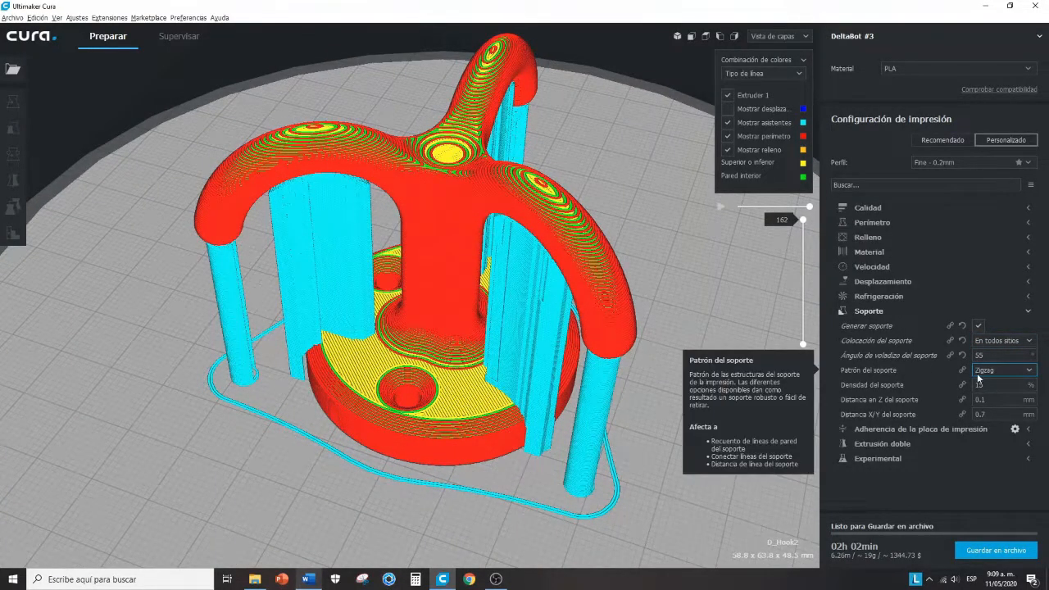
- Review the support pattern options, then lower the layer preview to layer 109 and examine the zigzag supports from above
{"action": "mouse_move", "coordinate": [869, 372]}
{"action": "left_click", "coordinate": [1008, 370]}
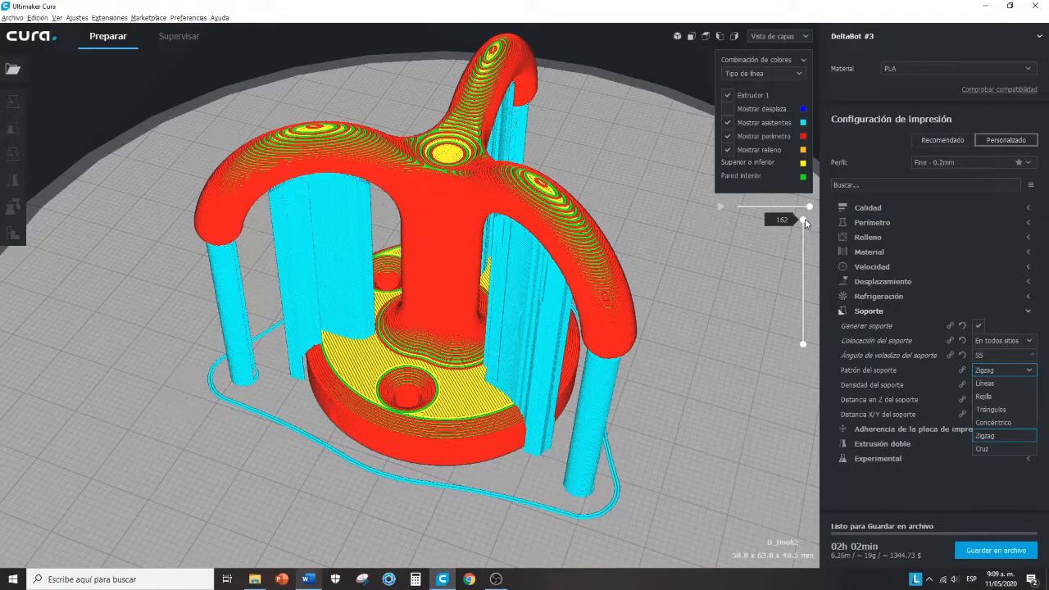
{"action": "left_click_drag", "start_coordinate": [806, 223], "coordinate": [797, 257]}
{"action": "right_click_drag", "start_coordinate": [708, 272], "coordinate": [565, 366]}
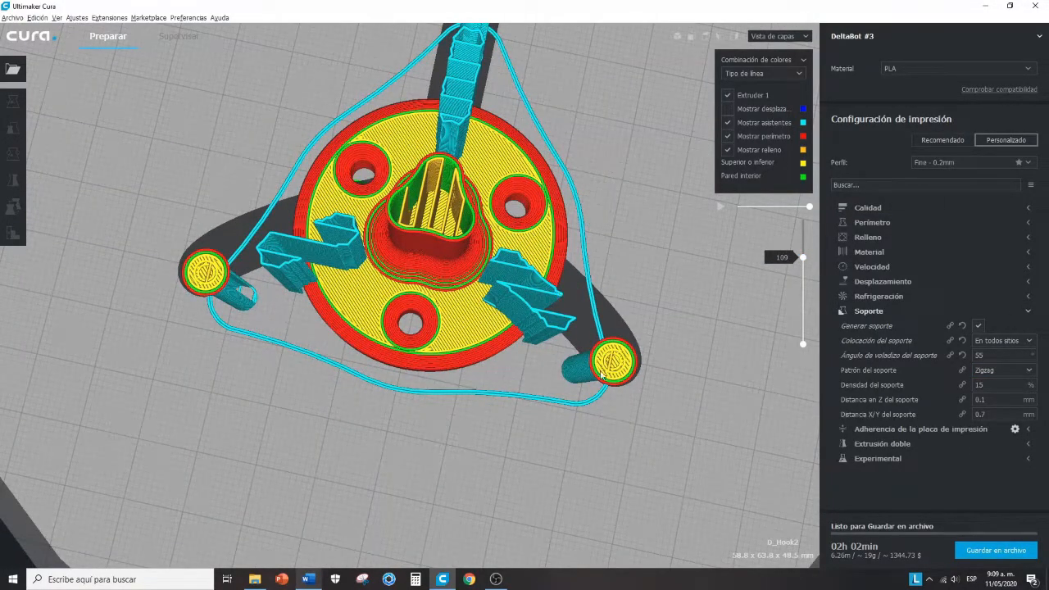
- Set the support pattern to Rejilla, reslice the hook, and inspect the grid inside the supports at layer 109
{"action": "left_click", "coordinate": [993, 370]}
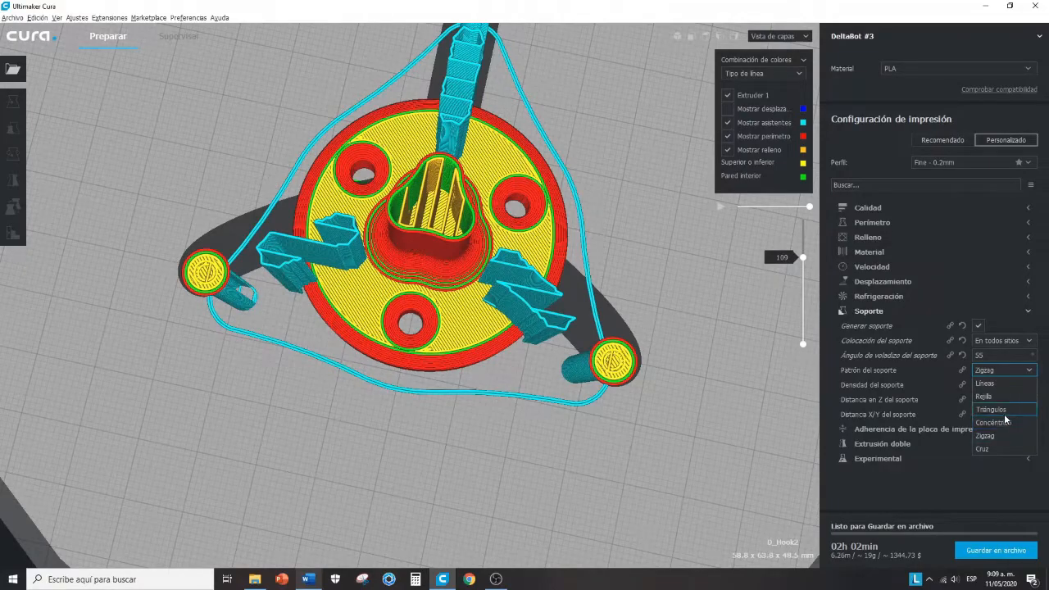
{"action": "left_click", "coordinate": [1002, 401]}
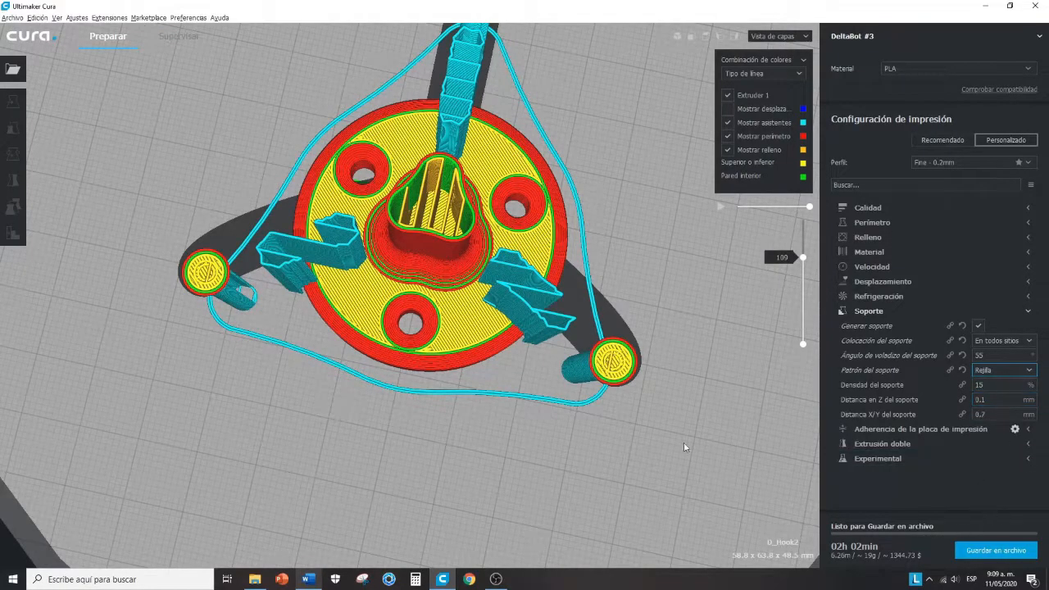
{"action": "right_click_drag", "start_coordinate": [757, 459], "coordinate": [630, 389]}
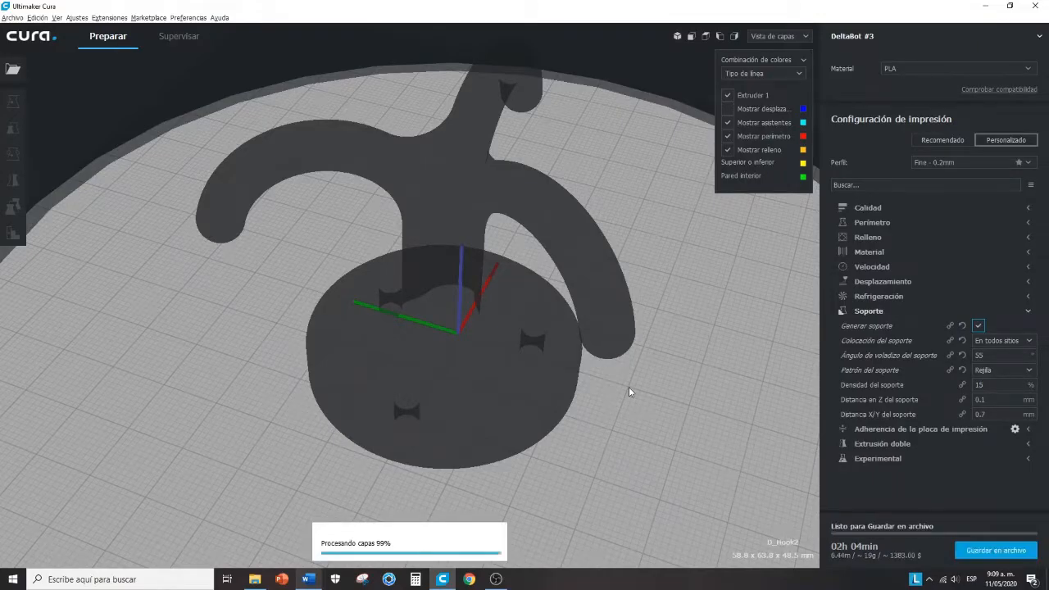
{"action": "right_click_drag", "start_coordinate": [507, 259], "coordinate": [521, 305]}
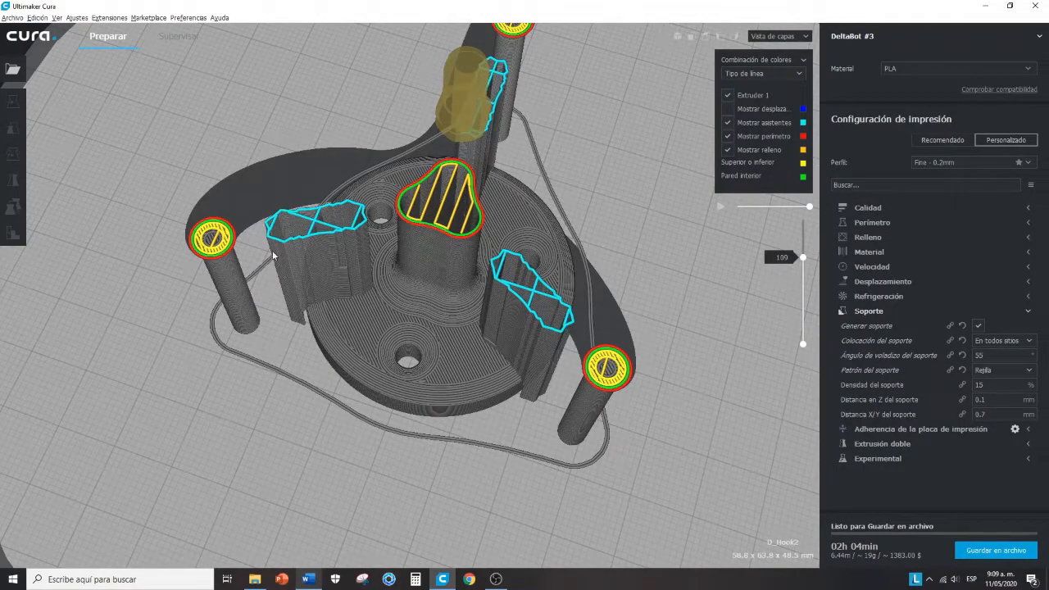
- Set the support pattern to Concéntrico, switch support generation off and on, reslice, and inspect the supports from the side
{"action": "left_click", "coordinate": [995, 372]}
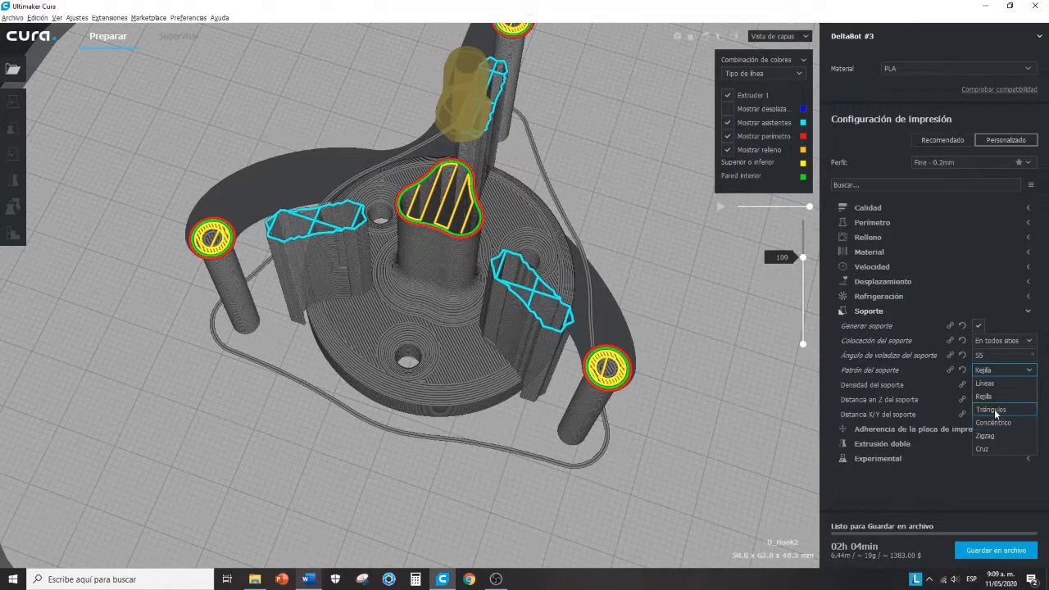
{"action": "left_click", "coordinate": [990, 426]}
{"action": "right_click_drag", "start_coordinate": [574, 385], "coordinate": [705, 402]}
{"action": "left_click", "coordinate": [978, 326]}
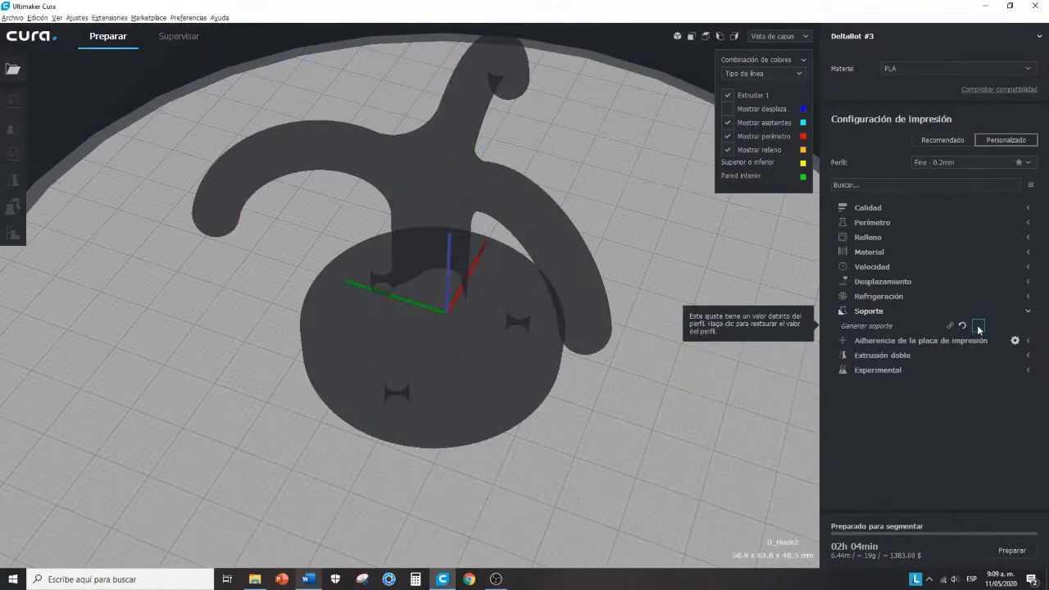
{"action": "left_click", "coordinate": [978, 325]}
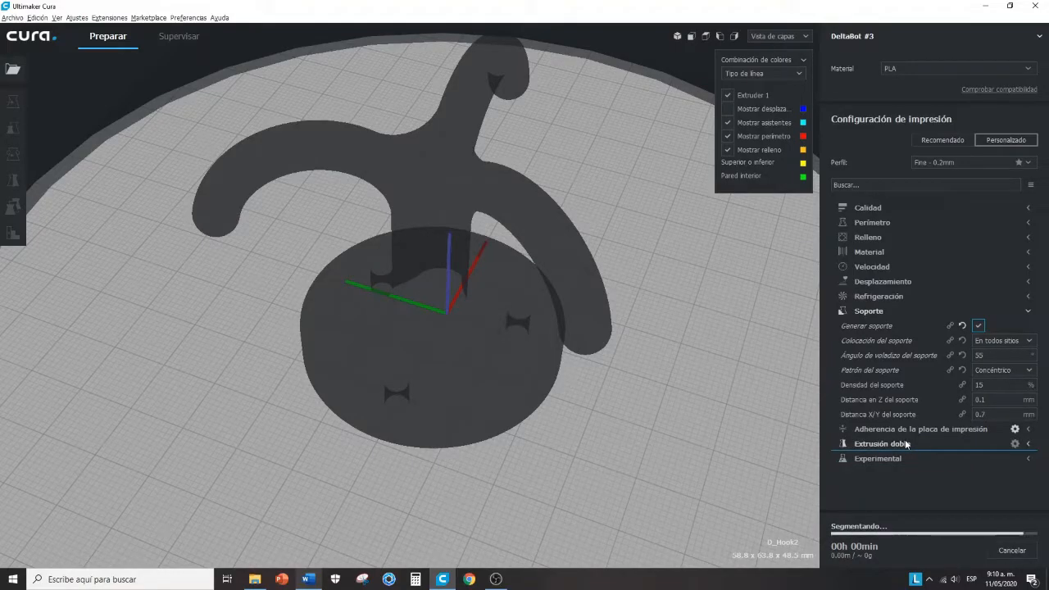
{"action": "right_click_drag", "start_coordinate": [505, 273], "coordinate": [742, 256]}
{"action": "right_click_drag", "start_coordinate": [737, 308], "coordinate": [733, 259]}
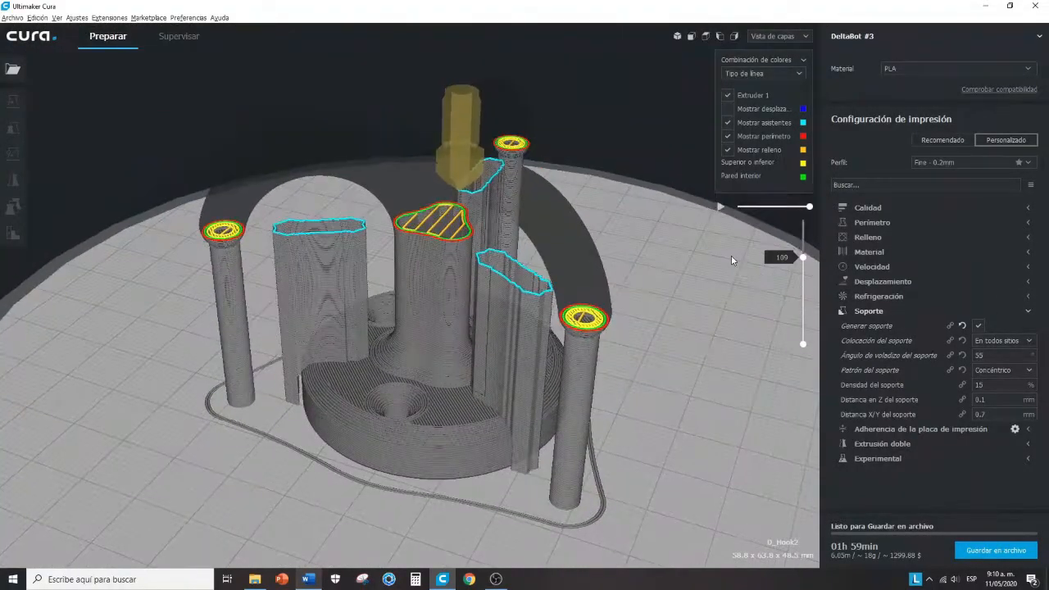
- Set the support pattern back to Rejilla
{"action": "left_click", "coordinate": [1021, 371]}
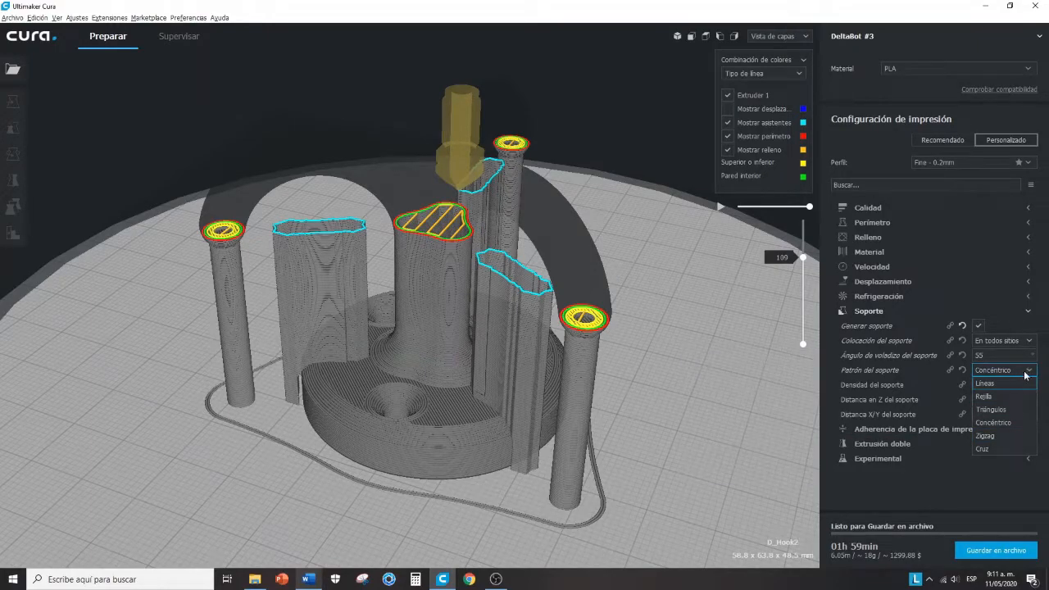
{"action": "left_click", "coordinate": [987, 397]}
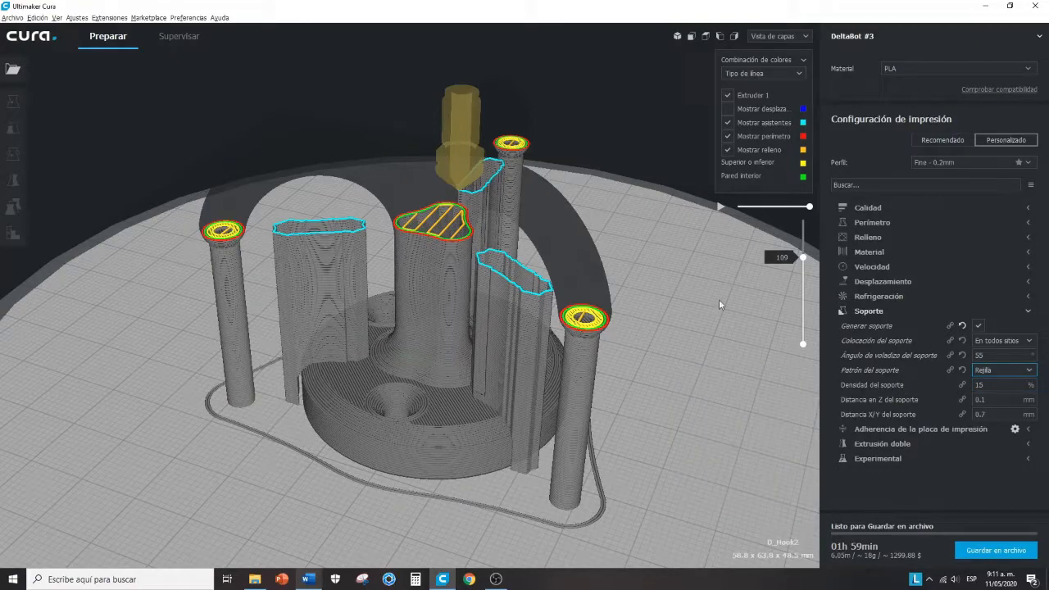
- Review the infill density setting for comparison, with the layer preview raised to layer 162, and collapse the infill settings again
{"action": "left_click", "coordinate": [1028, 237]}
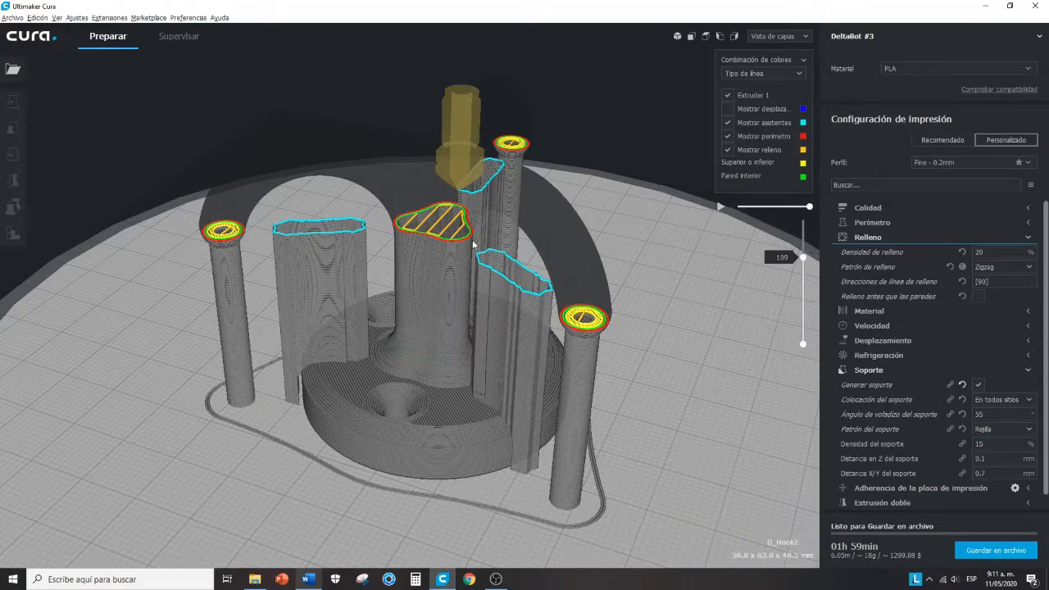
{"action": "left_click_drag", "start_coordinate": [803, 257], "coordinate": [804, 220]}
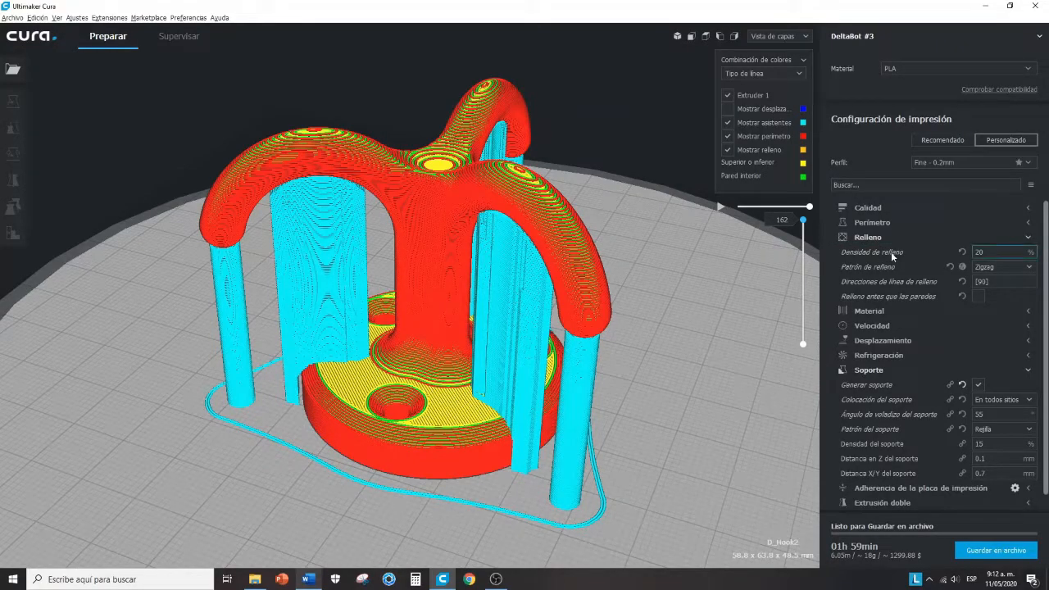
{"action": "mouse_move", "coordinate": [869, 255]}
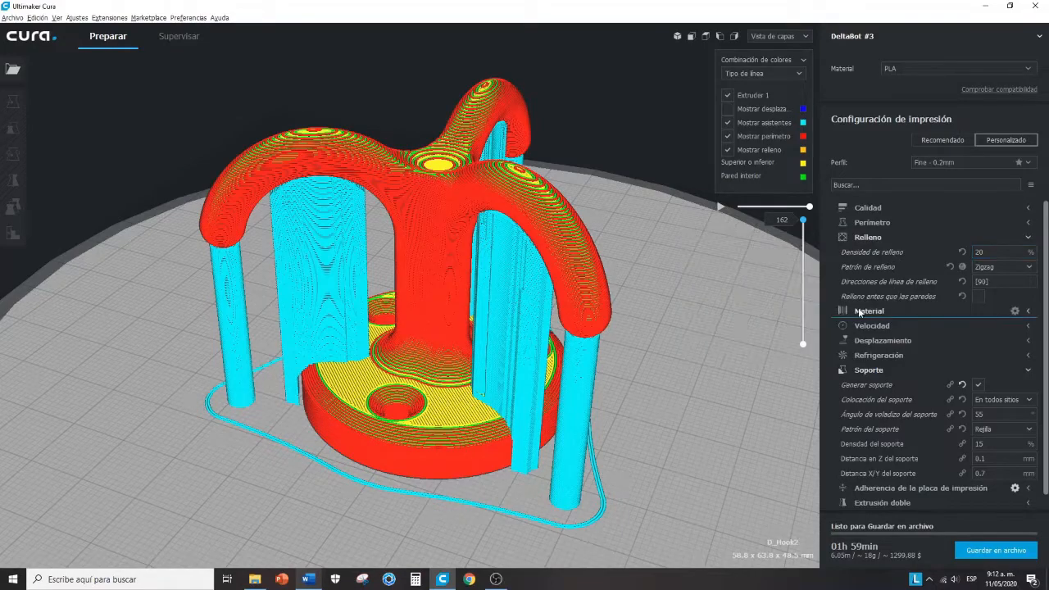
{"action": "left_click", "coordinate": [1030, 238]}
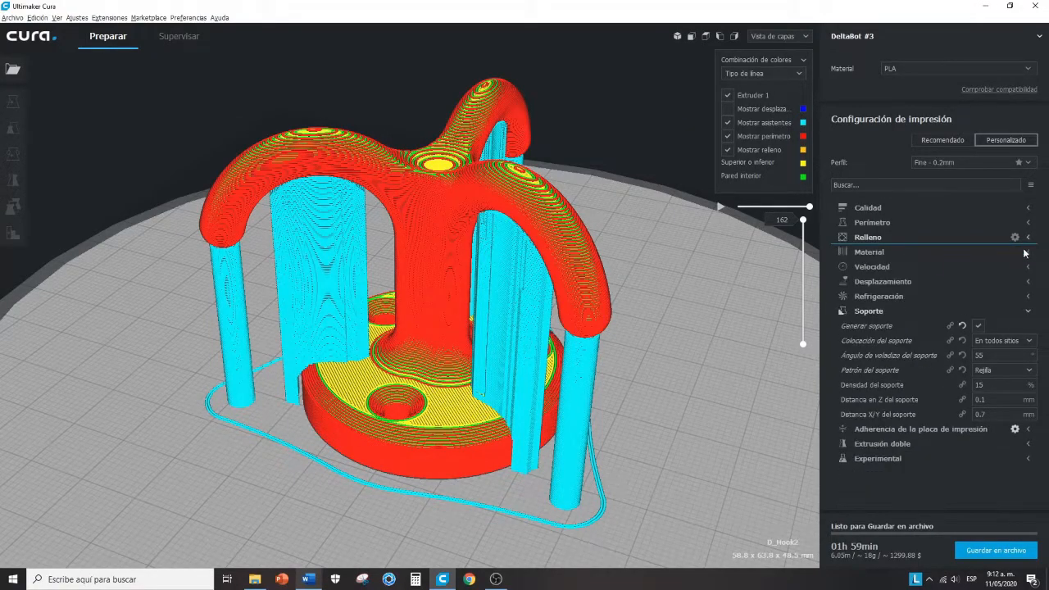
- Set the support density to 50%, reslice the hook, and inspect the grid inside the supports at layers 118 and 90
{"action": "left_click", "coordinate": [982, 384]}
{"action": "double_click", "coordinate": [978, 384]}
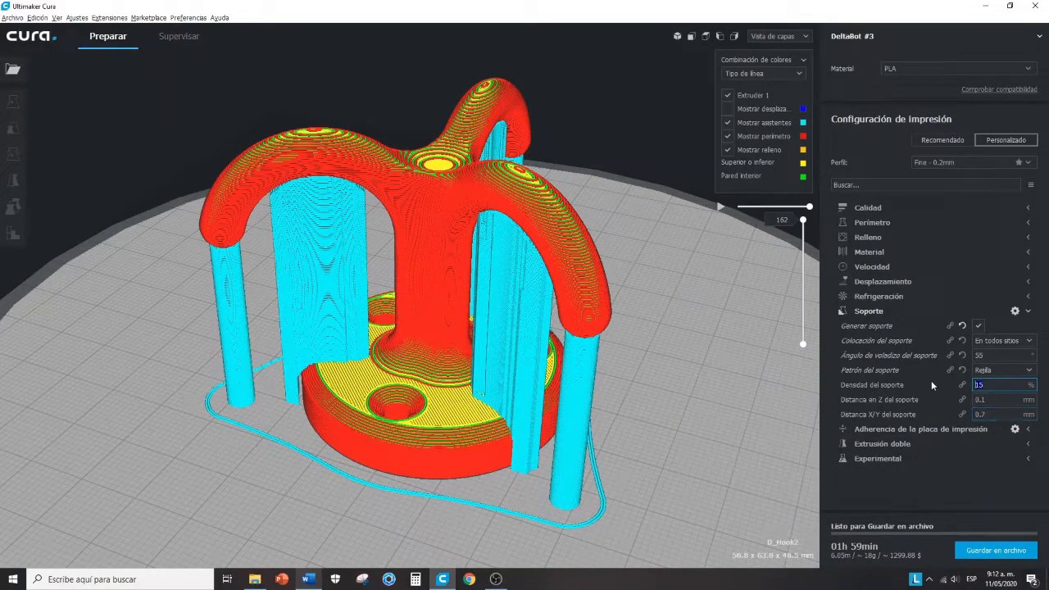
{"action": "type", "text": "50"}
{"action": "left_click", "coordinate": [980, 326]}
{"action": "left_click", "coordinate": [980, 326]}
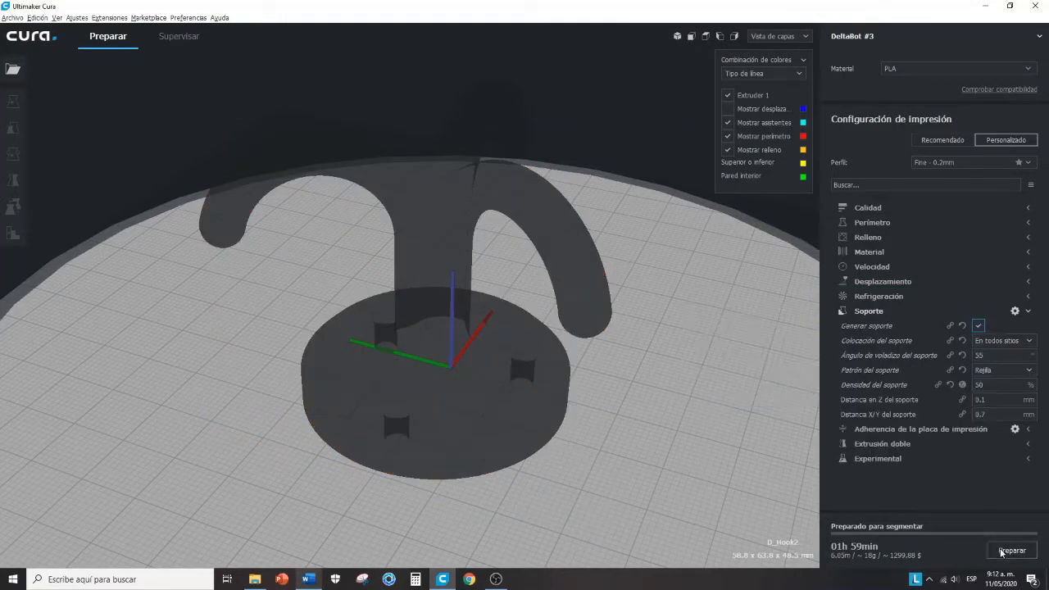
{"action": "right_click", "coordinate": [683, 348]}
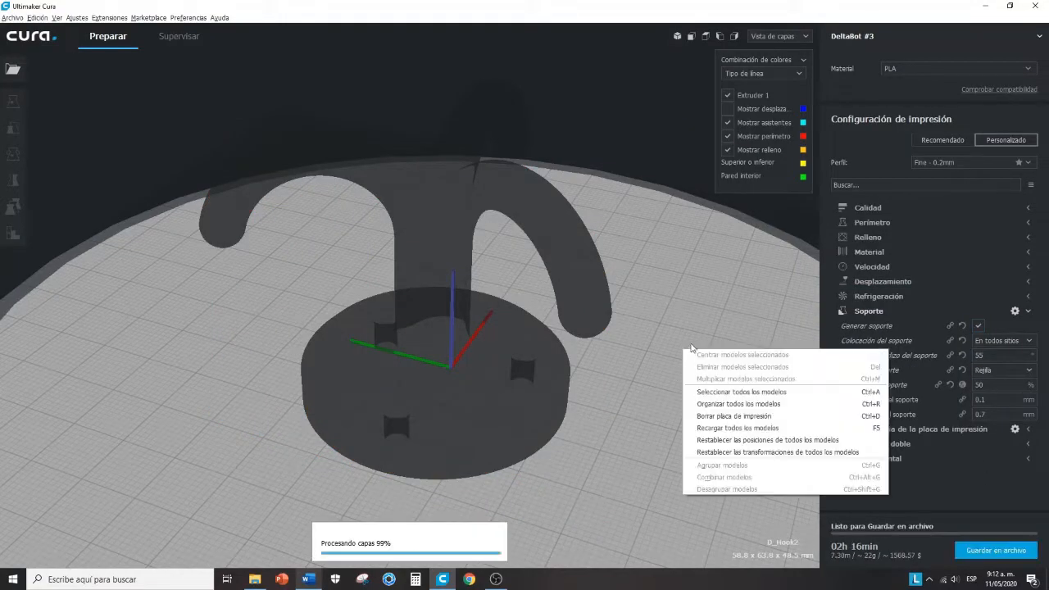
{"action": "right_click_drag", "start_coordinate": [673, 290], "coordinate": [648, 322]}
{"action": "left_click_drag", "start_coordinate": [803, 219], "coordinate": [803, 251]}
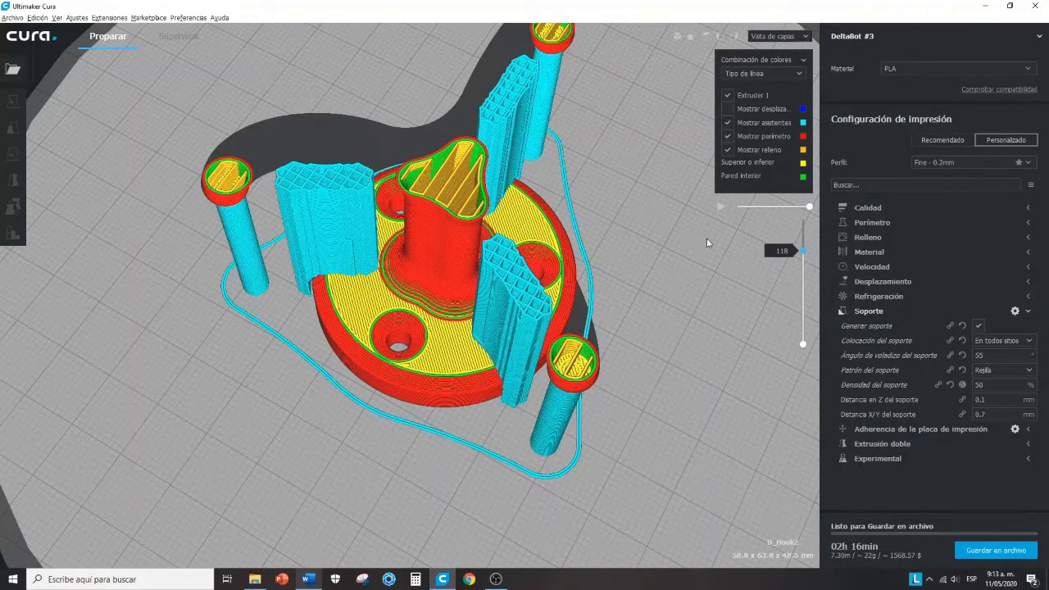
{"action": "left_click_drag", "start_coordinate": [803, 252], "coordinate": [803, 271]}
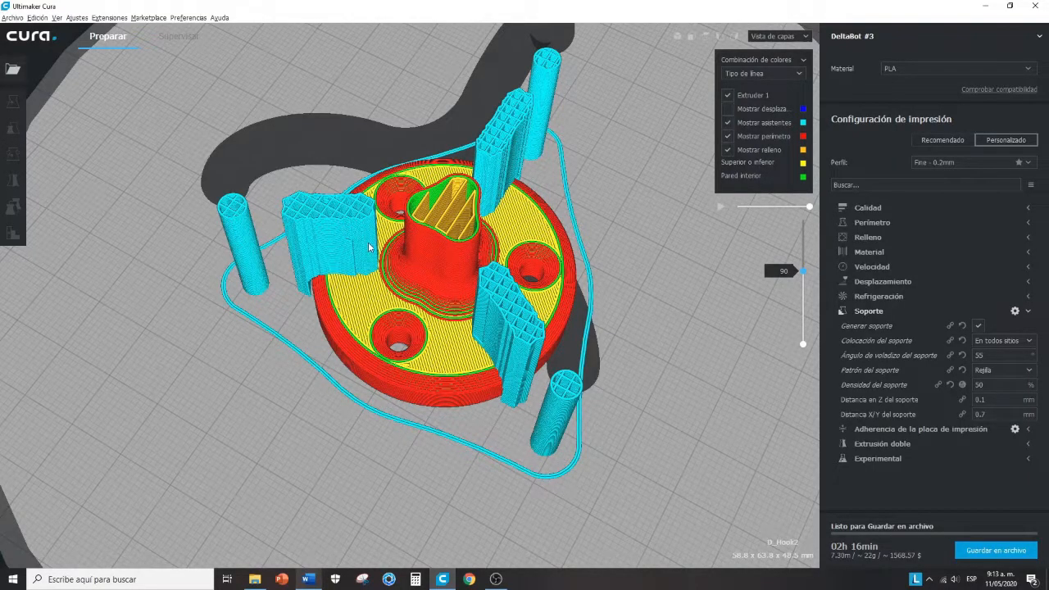
{"action": "right_click_drag", "start_coordinate": [649, 378], "coordinate": [661, 319]}
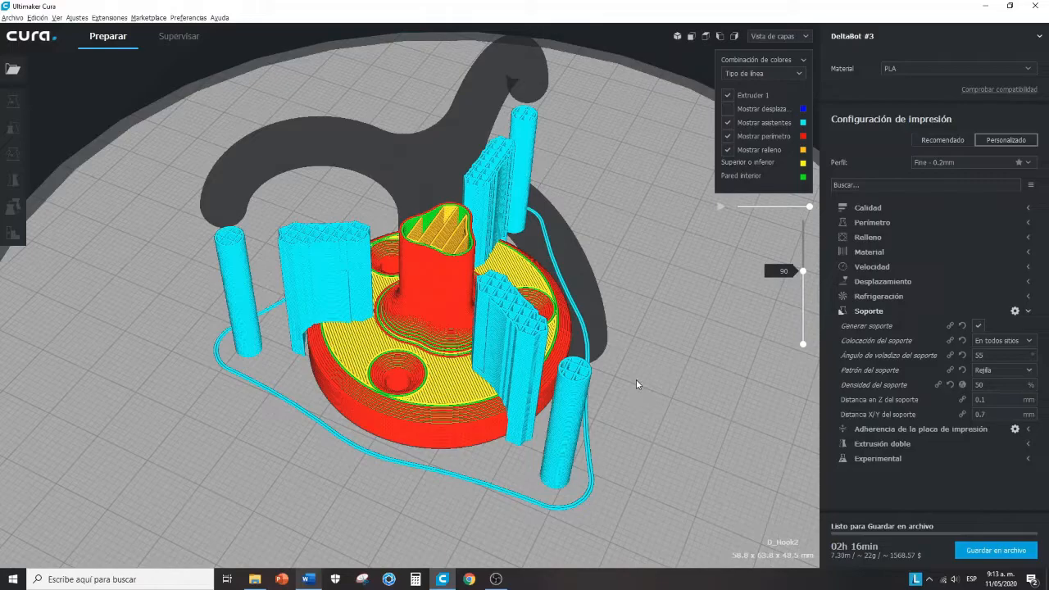
- Set the support density to 20%, reslice the hook, and inspect the grid inside the supports at layer 84
{"action": "mouse_move", "coordinate": [876, 384]}
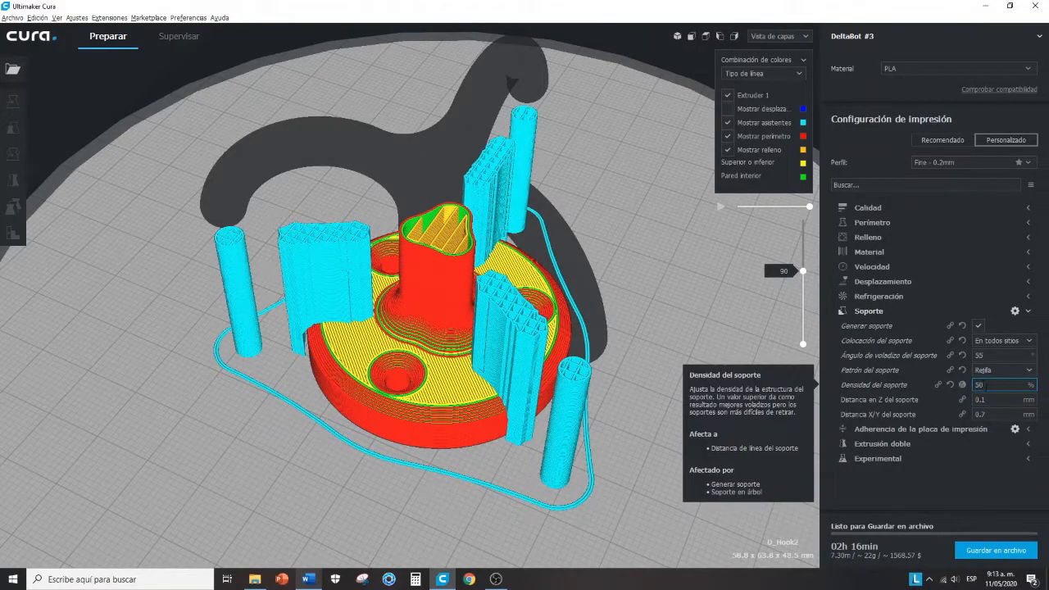
{"action": "double_click", "coordinate": [976, 387]}
{"action": "left_click", "coordinate": [740, 405]}
{"action": "left_click", "coordinate": [979, 326]}
{"action": "left_click", "coordinate": [979, 326]}
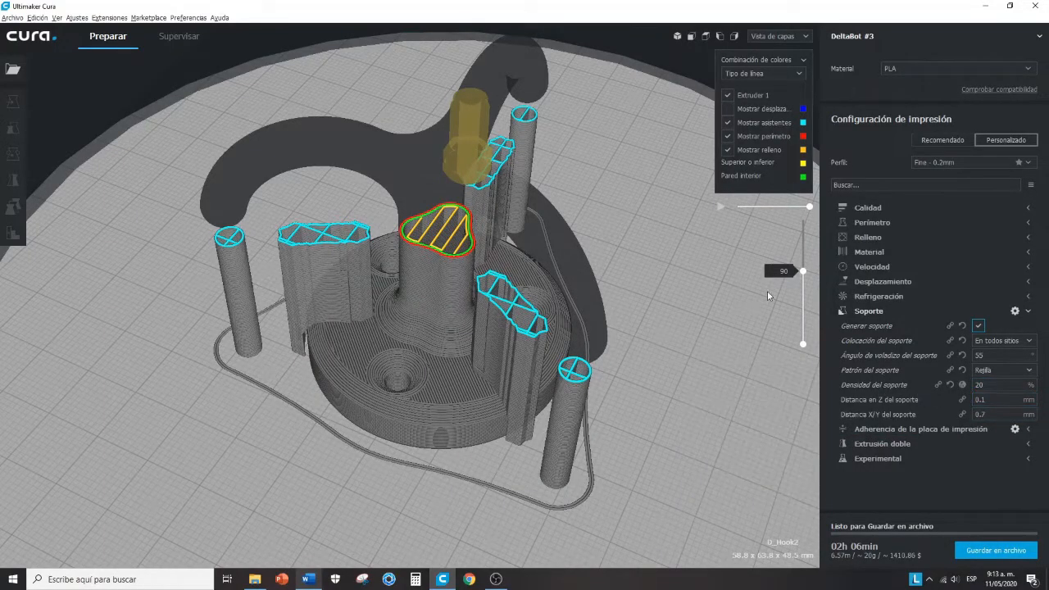
{"action": "mouse_move", "coordinate": [801, 269]}
{"action": "left_mouse_down"}
{"action": "mouse_move", "coordinate": [807, 226]}
{"action": "mouse_move", "coordinate": [805, 276]}
{"action": "left_mouse_up"}
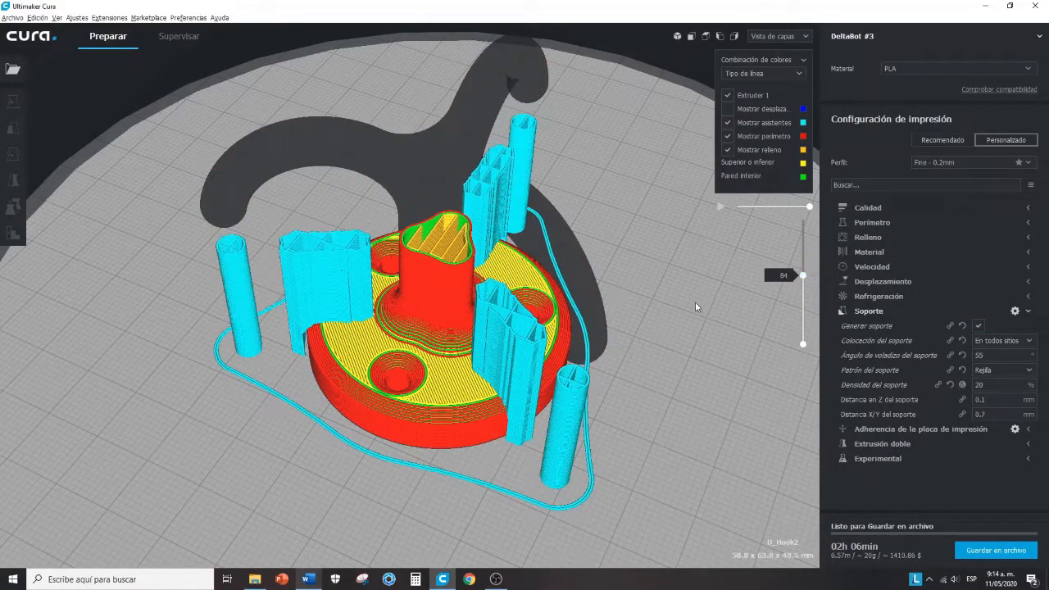
{"action": "right_click_drag", "start_coordinate": [695, 301], "coordinate": [690, 356]}
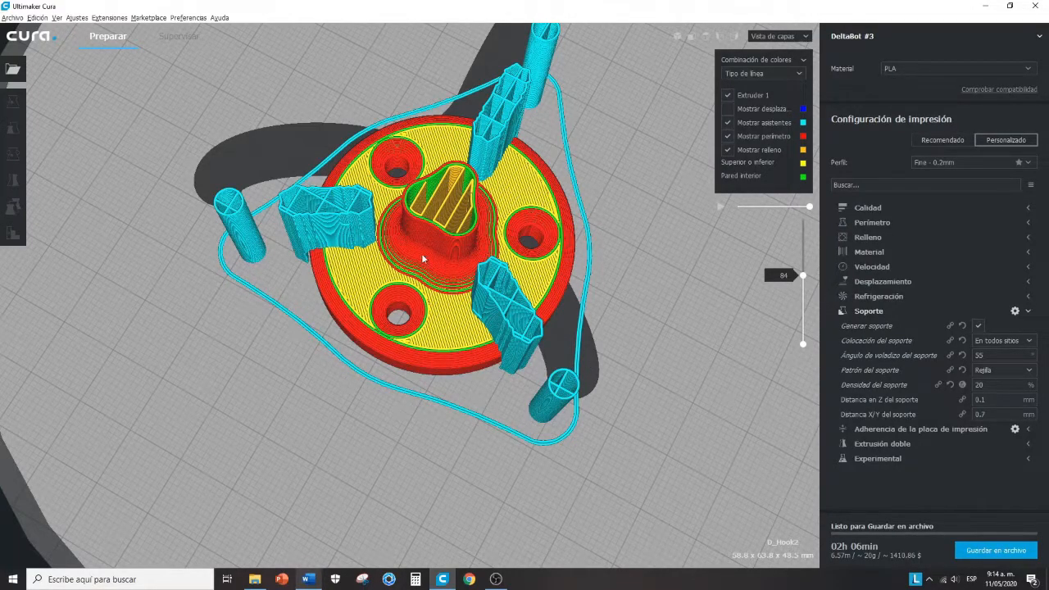
{"action": "right_click_drag", "start_coordinate": [658, 343], "coordinate": [686, 281]}
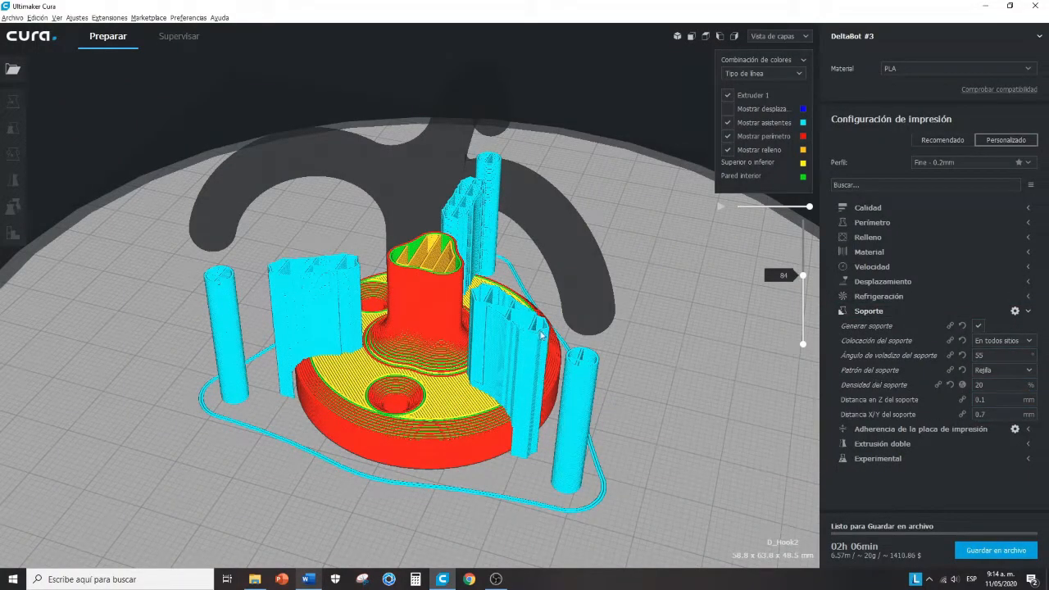
- Raise the layer preview to layer 162, select the hook, and examine up close where the supports meet its arms
{"action": "left_click_drag", "start_coordinate": [803, 275], "coordinate": [816, 191]}
{"action": "right_click_drag", "start_coordinate": [749, 291], "coordinate": [705, 294]}
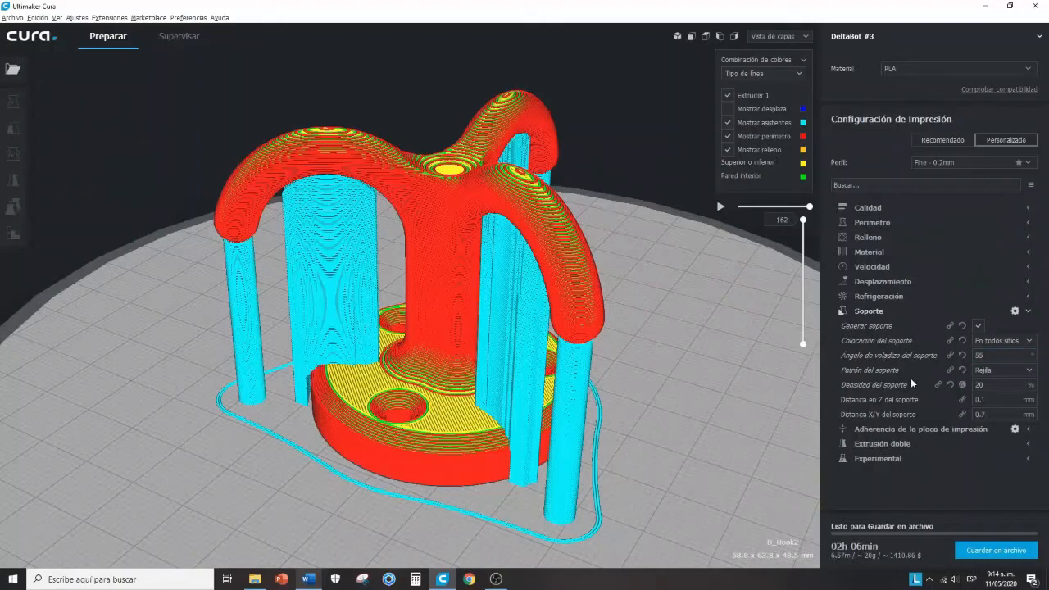
{"action": "mouse_move", "coordinate": [866, 383]}
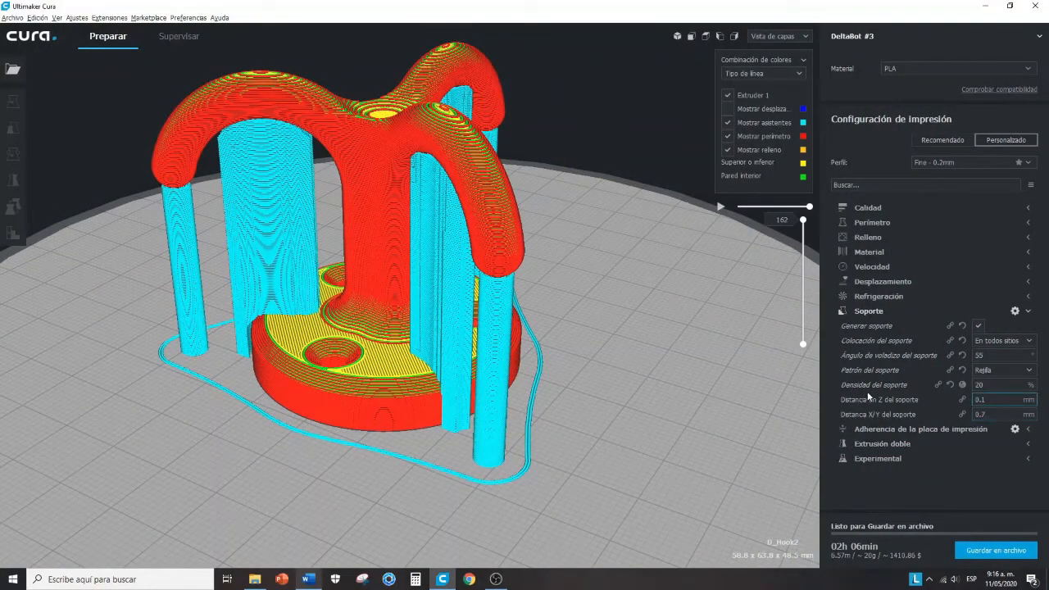
{"action": "mouse_move", "coordinate": [865, 382]}
{"action": "right_click_drag", "start_coordinate": [676, 381], "coordinate": [679, 397]}
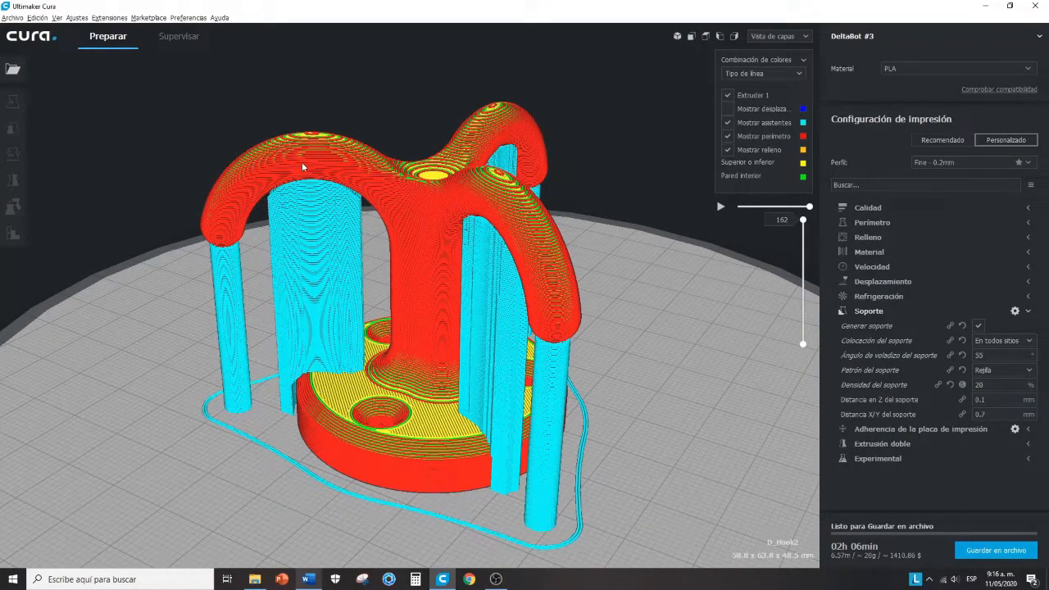
{"action": "left_click", "coordinate": [439, 190]}
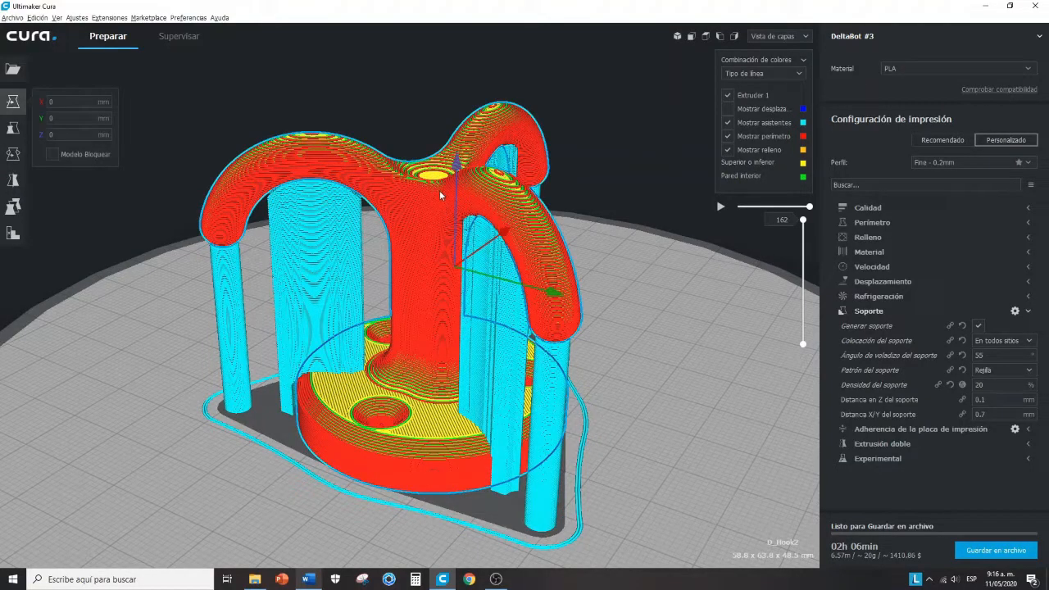
{"action": "left_click", "coordinate": [51, 102]}
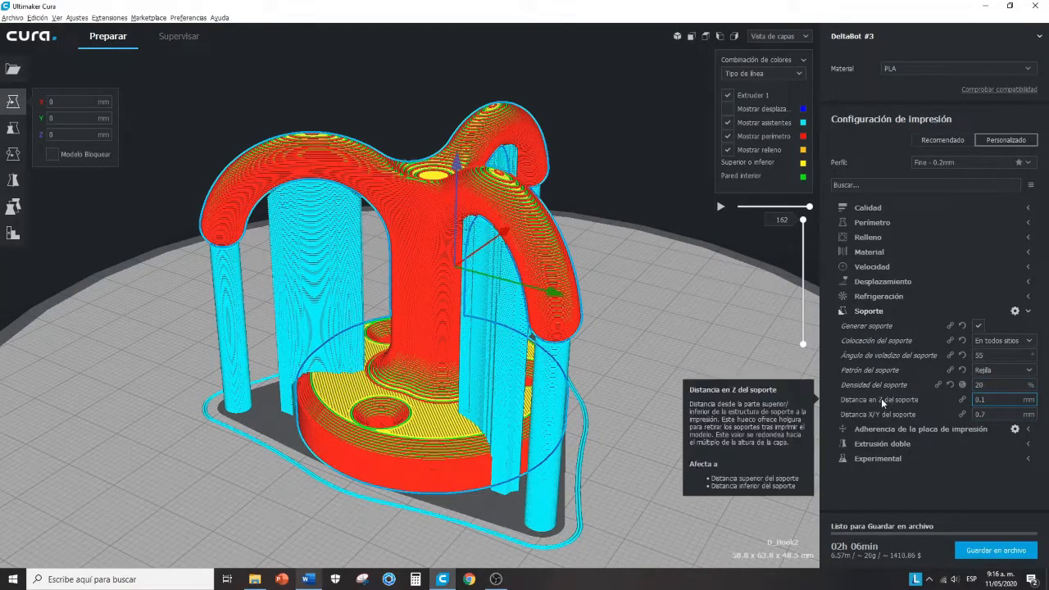
{"action": "right_click_drag", "start_coordinate": [249, 157], "coordinate": [318, 252]}
{"action": "scroll", "coordinate": [318, 251], "scroll_direction": "up", "scroll_amount": 4}
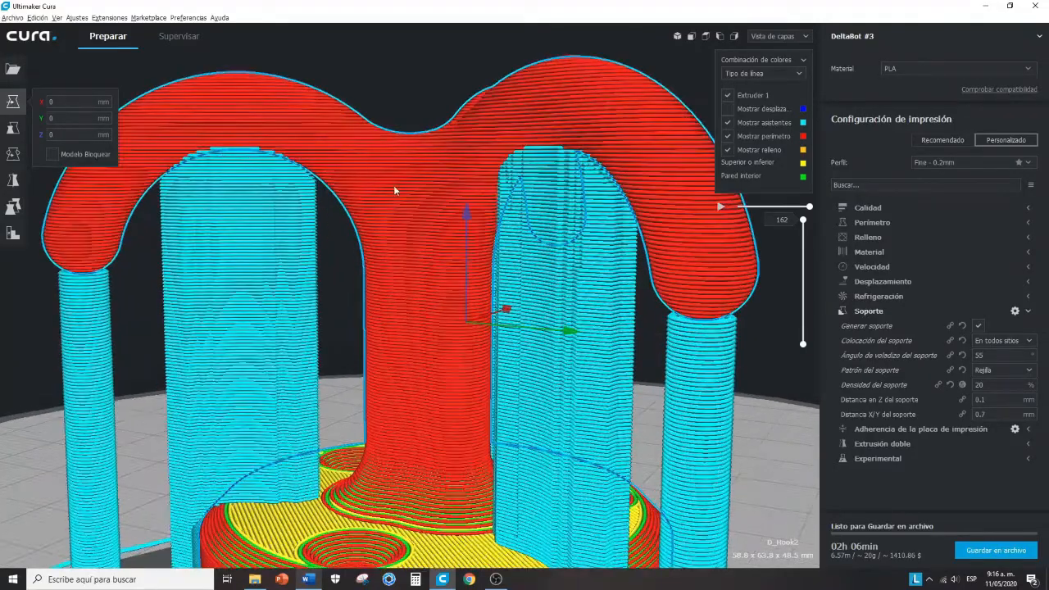
{"action": "scroll", "coordinate": [516, 172], "scroll_direction": "down", "scroll_amount": 3}
{"action": "scroll", "coordinate": [738, 316], "scroll_direction": "up", "scroll_amount": 4}
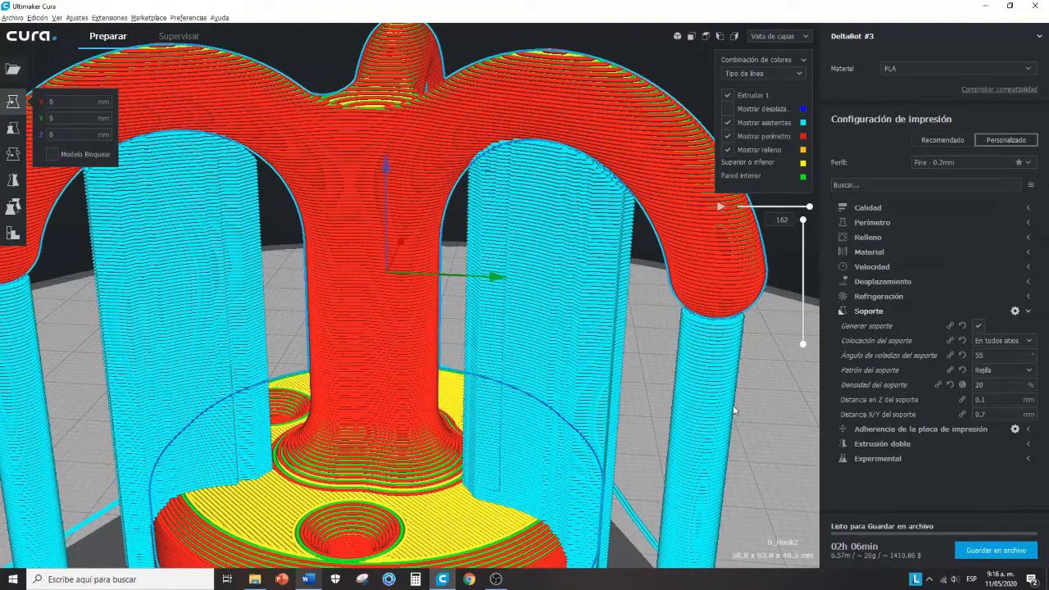
- Set the support Z distance to 1 mm and reslice the hook
{"action": "left_click", "coordinate": [984, 400]}
{"action": "type", "text": "1"}
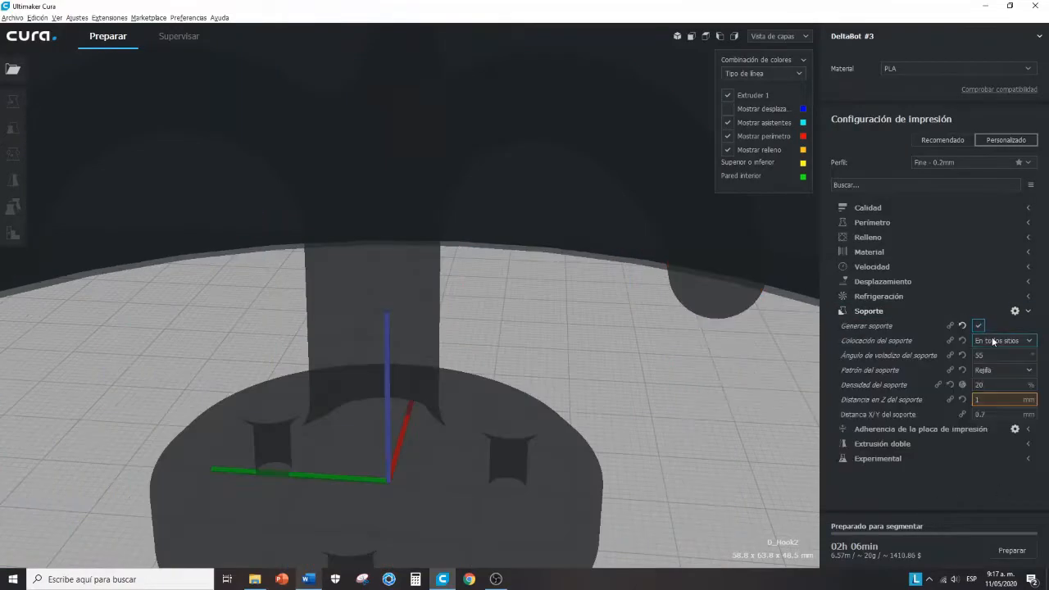
{"action": "left_click", "coordinate": [1012, 550]}
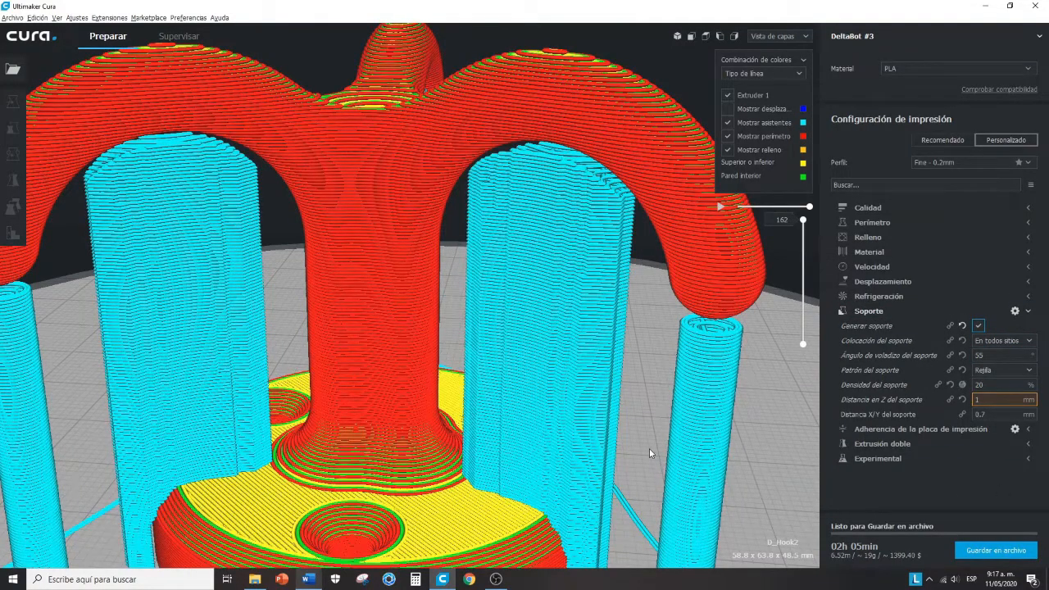
- Examine the vertical gap between the support tops and the hook's arms from the side, up close and in full view
{"action": "right_click_drag", "start_coordinate": [649, 448], "coordinate": [705, 410]}
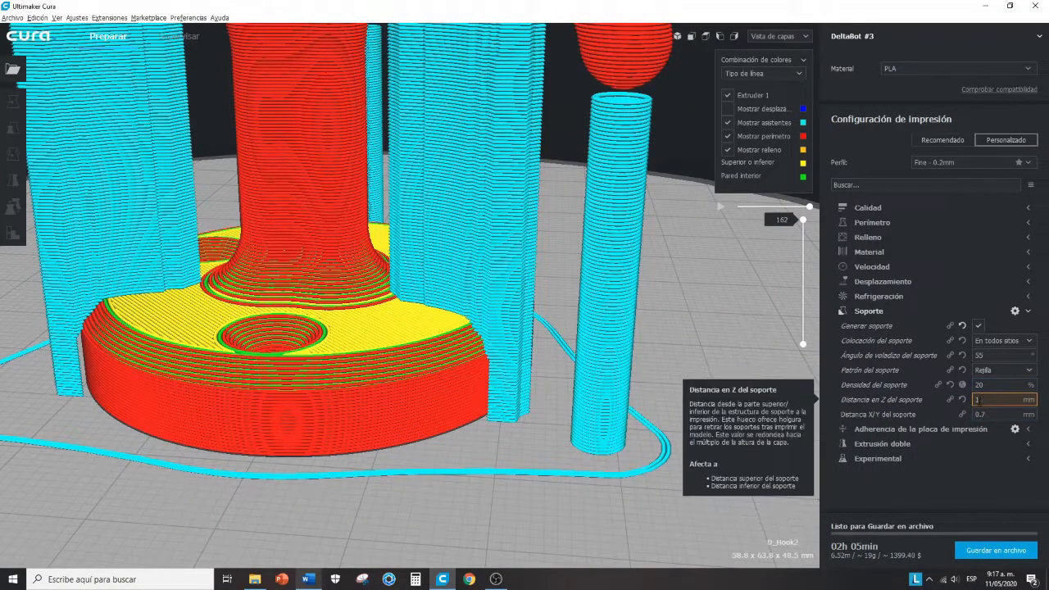
{"action": "middle_click_drag", "start_coordinate": [658, 434], "coordinate": [699, 446]}
{"action": "mouse_move", "coordinate": [699, 450]}
{"action": "right_mouse_down"}
{"action": "mouse_move", "coordinate": [680, 435]}
{"action": "mouse_move", "coordinate": [671, 390]}
{"action": "mouse_move", "coordinate": [716, 422]}
{"action": "mouse_move", "coordinate": [661, 369]}
{"action": "mouse_move", "coordinate": [699, 448]}
{"action": "mouse_move", "coordinate": [714, 447]}
{"action": "right_mouse_up"}
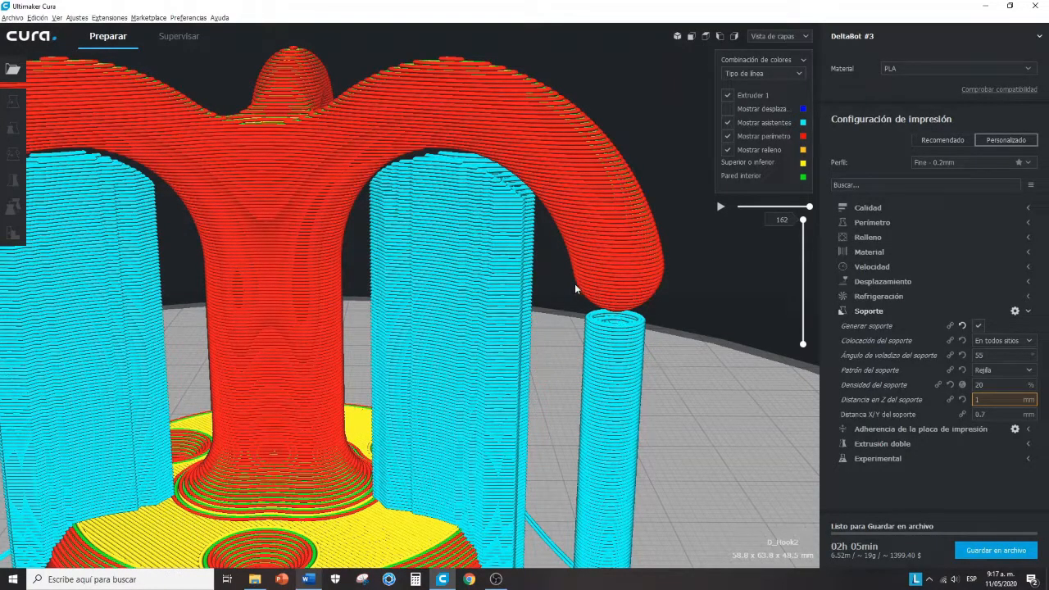
{"action": "right_click_drag", "start_coordinate": [677, 373], "coordinate": [762, 305]}
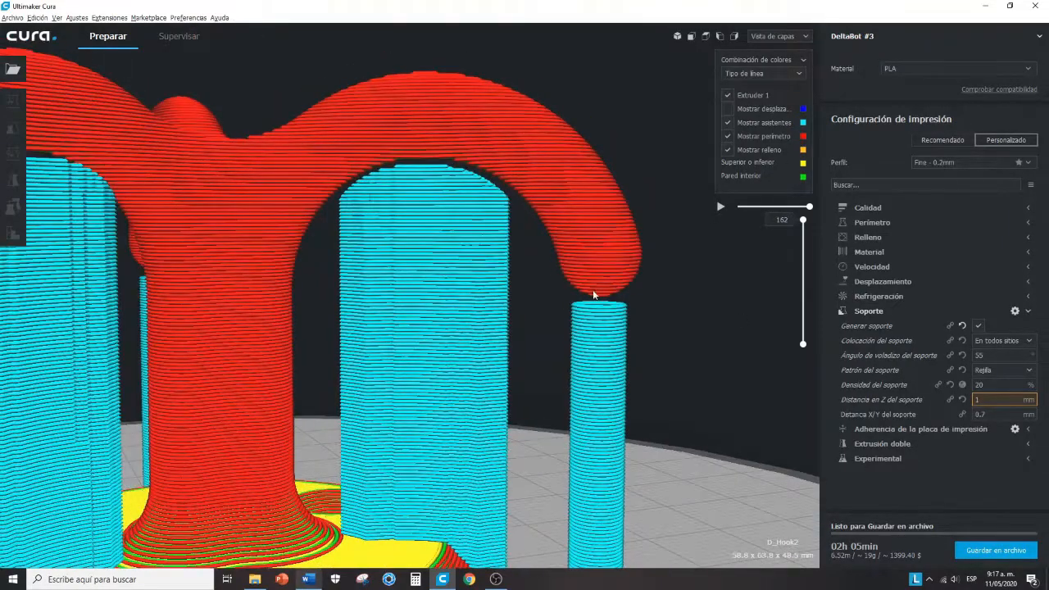
{"action": "right_click_drag", "start_coordinate": [592, 292], "coordinate": [608, 307]}
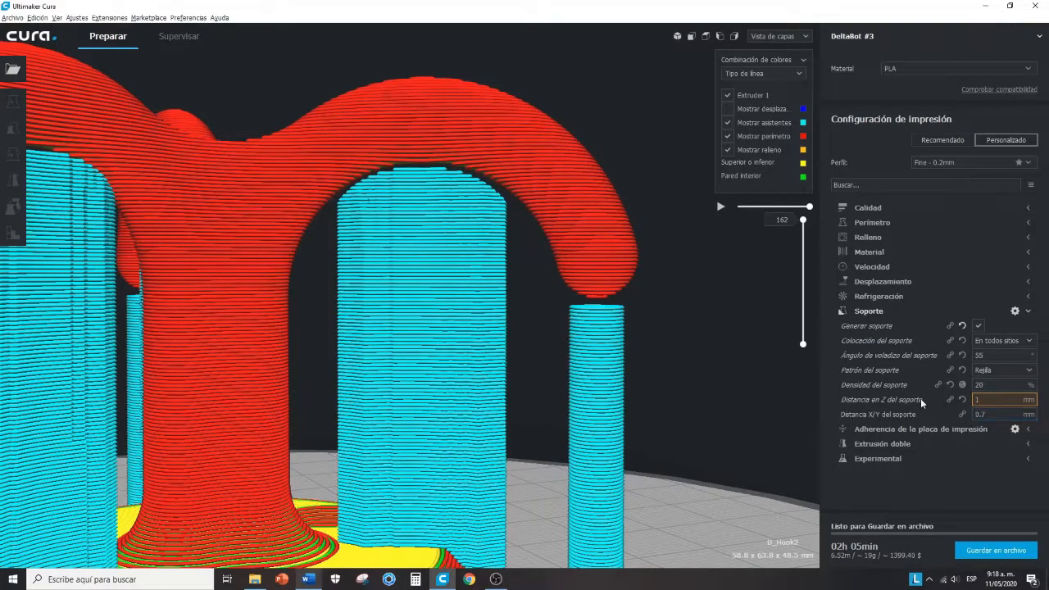
{"action": "mouse_move", "coordinate": [853, 399]}
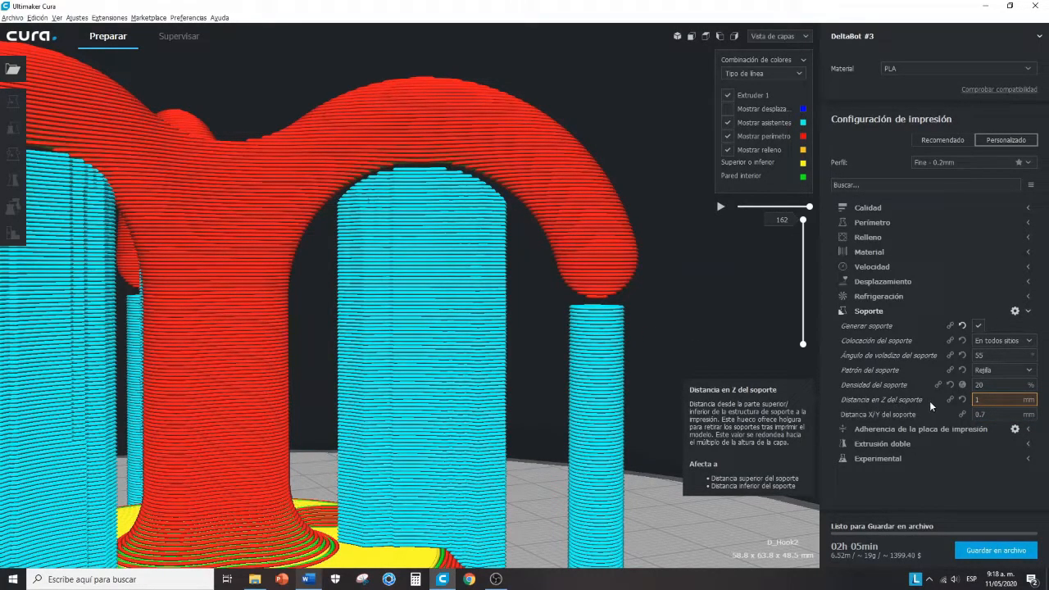
{"action": "right_click_drag", "start_coordinate": [705, 357], "coordinate": [593, 376]}
{"action": "scroll", "coordinate": [592, 376], "scroll_direction": "up", "scroll_amount": 3}
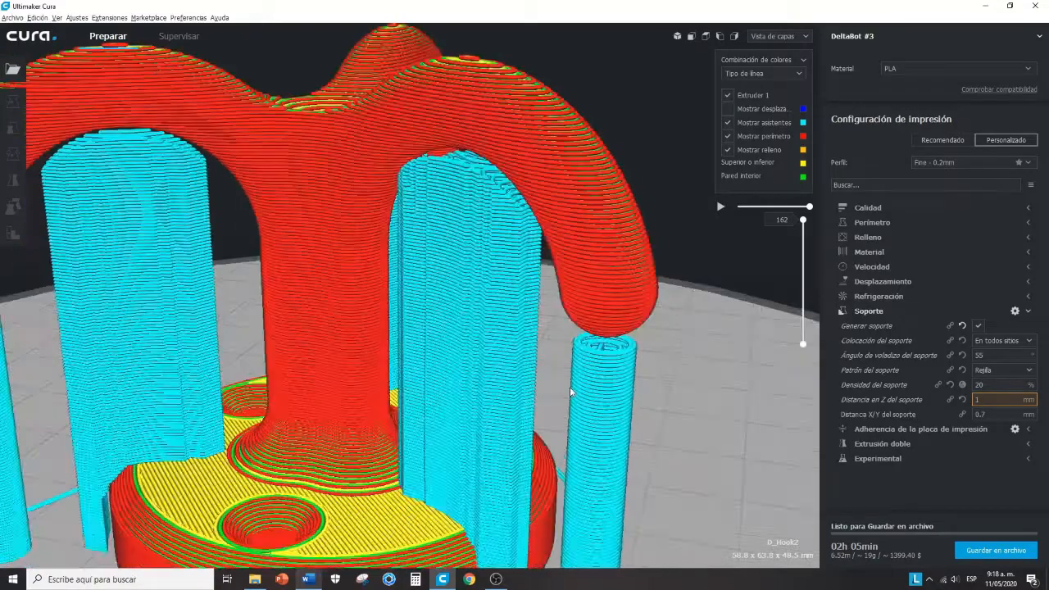
{"action": "scroll", "coordinate": [594, 349], "scroll_direction": "up", "scroll_amount": 3}
{"action": "scroll", "coordinate": [596, 339], "scroll_direction": "down", "scroll_amount": 5}
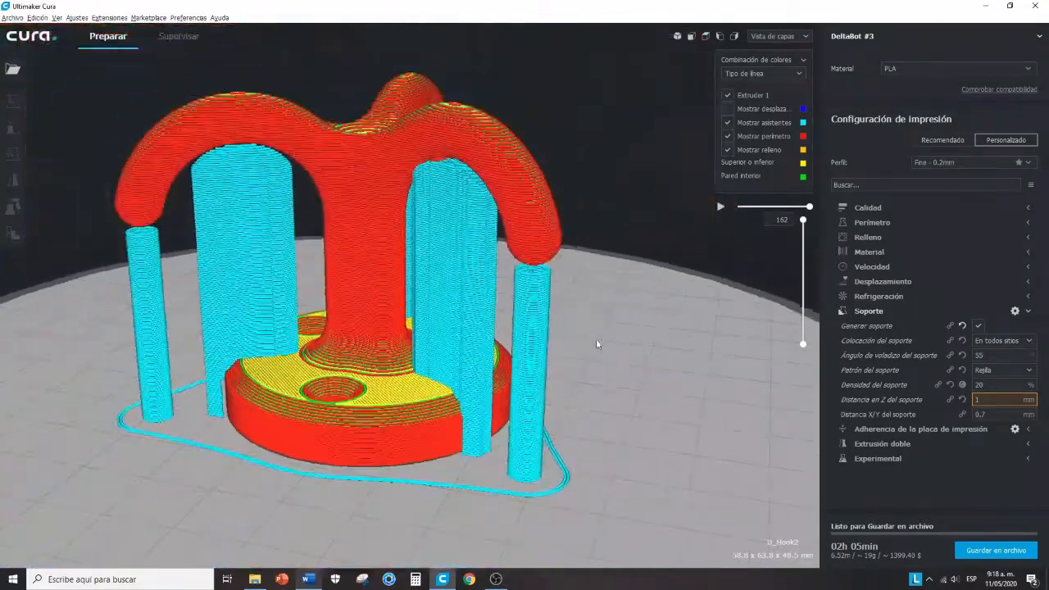
- Expand the quality settings to review the layer height, set the support Z distance to 0.2 mm, and reslice the hook
{"action": "left_click", "coordinate": [980, 209]}
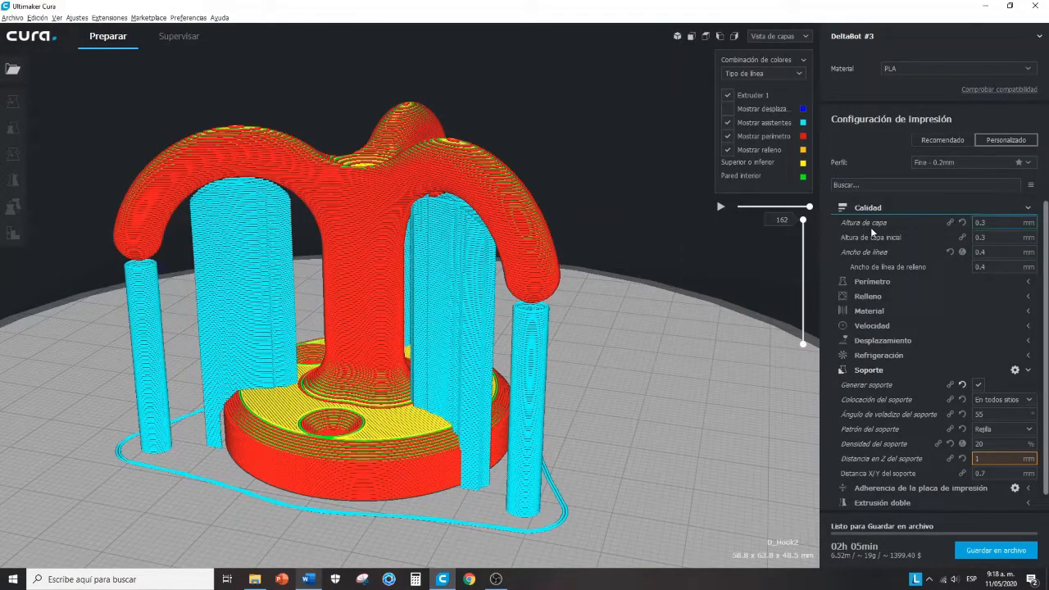
{"action": "mouse_move", "coordinate": [881, 222]}
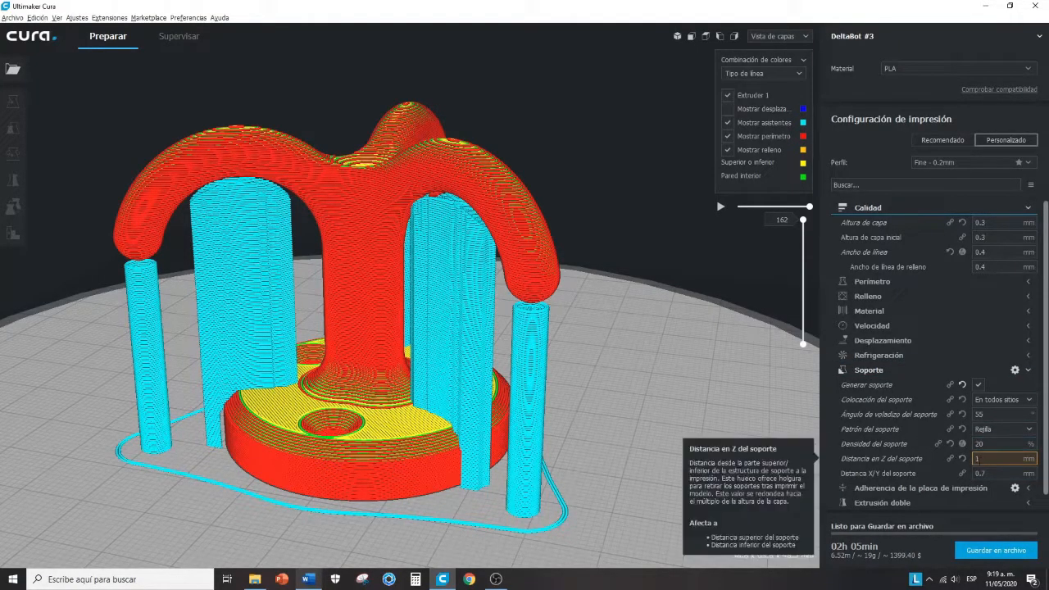
{"action": "left_click", "coordinate": [986, 459]}
{"action": "key", "text": "BackSpace"}
{"action": "type", "text": "0.2"}
{"action": "left_click", "coordinate": [978, 385]}
{"action": "left_click", "coordinate": [979, 386]}
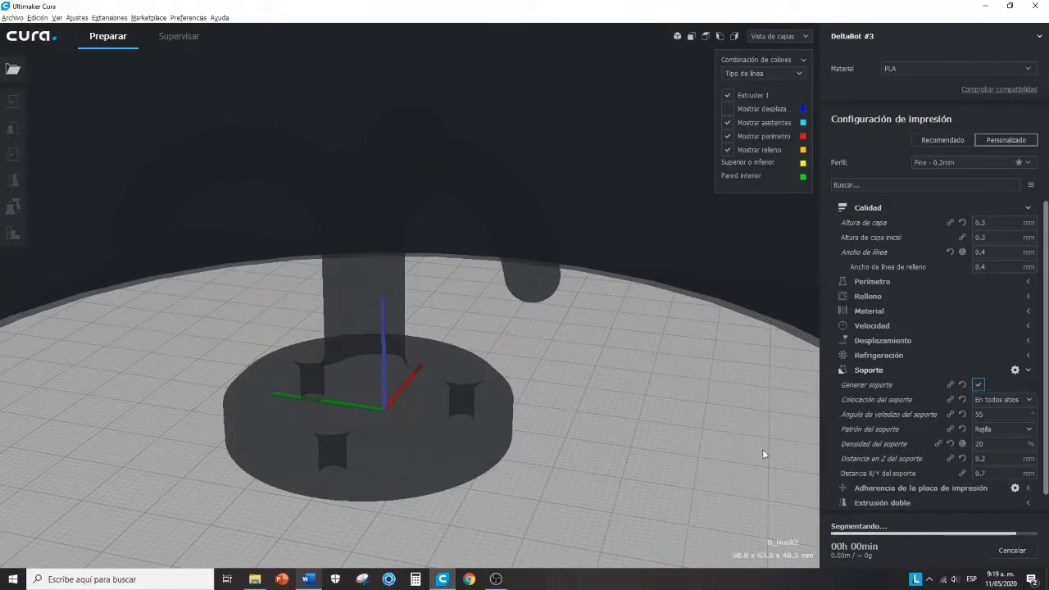
- Examine the contact between the supports and the hook tips at 0.2 mm Z distance, and review the layer height setting for comparison
{"action": "scroll", "coordinate": [704, 345], "scroll_direction": "up", "scroll_amount": 10}
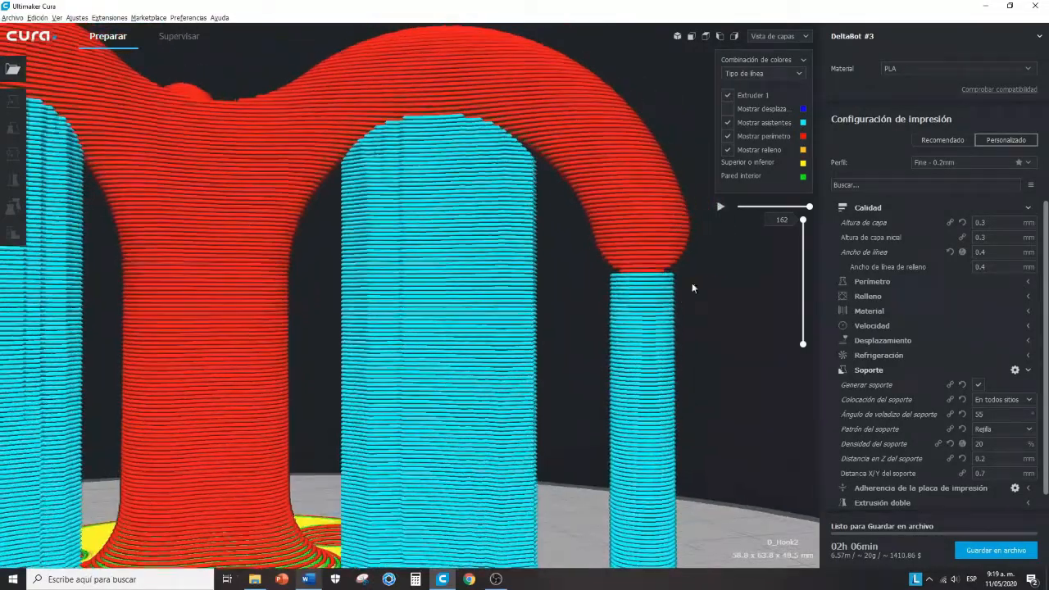
{"action": "mouse_move", "coordinate": [692, 287]}
{"action": "right_mouse_down"}
{"action": "mouse_move", "coordinate": [671, 296]}
{"action": "mouse_move", "coordinate": [669, 315]}
{"action": "mouse_move", "coordinate": [686, 299]}
{"action": "right_mouse_up"}
{"action": "left_click", "coordinate": [1002, 458]}
{"action": "type", "text": "2"}
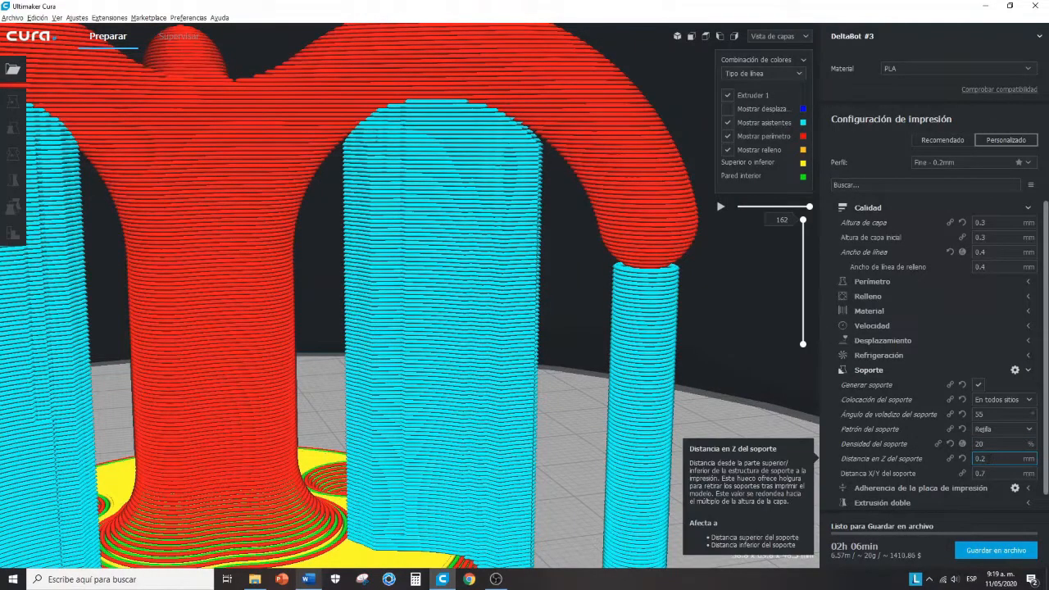
{"action": "right_click_drag", "start_coordinate": [697, 274], "coordinate": [553, 279]}
{"action": "scroll", "coordinate": [553, 280], "scroll_direction": "down", "scroll_amount": 8}
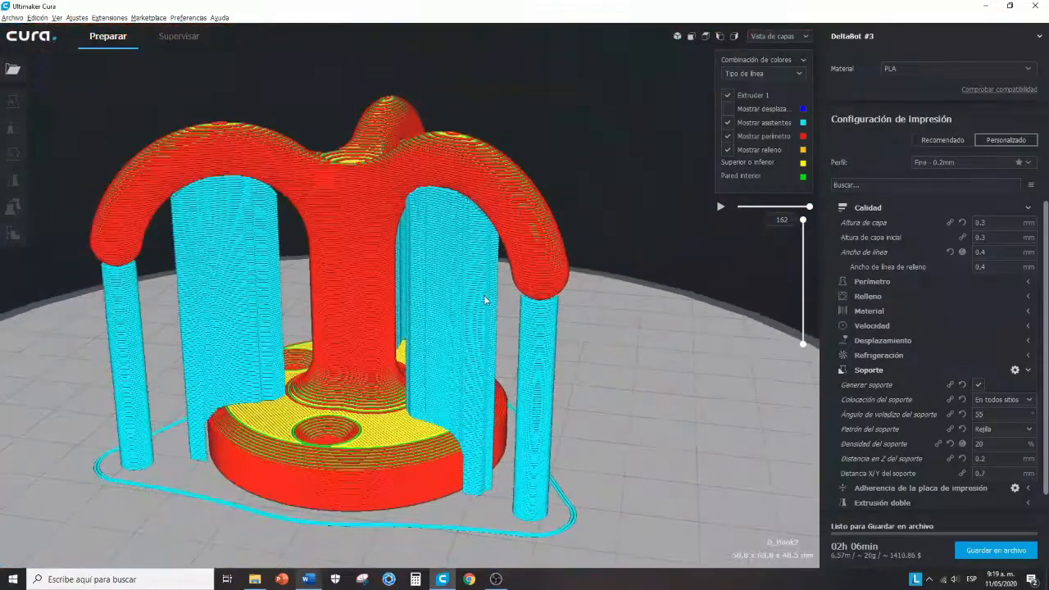
{"action": "middle_click_drag", "start_coordinate": [473, 318], "coordinate": [525, 301]}
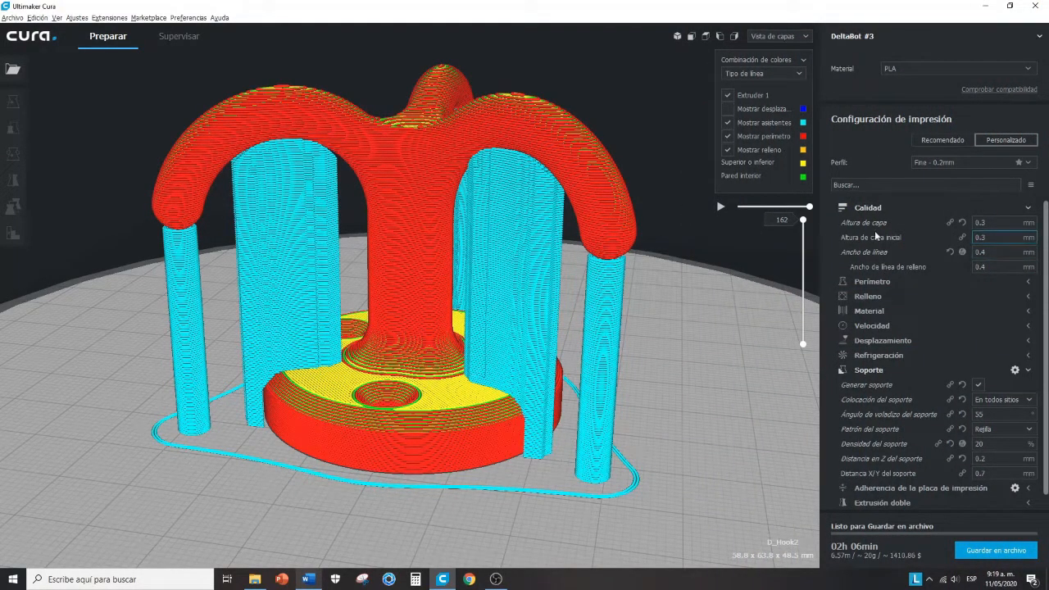
{"action": "mouse_move", "coordinate": [880, 225]}
{"action": "scroll", "coordinate": [516, 426], "scroll_direction": "up", "scroll_amount": 3}
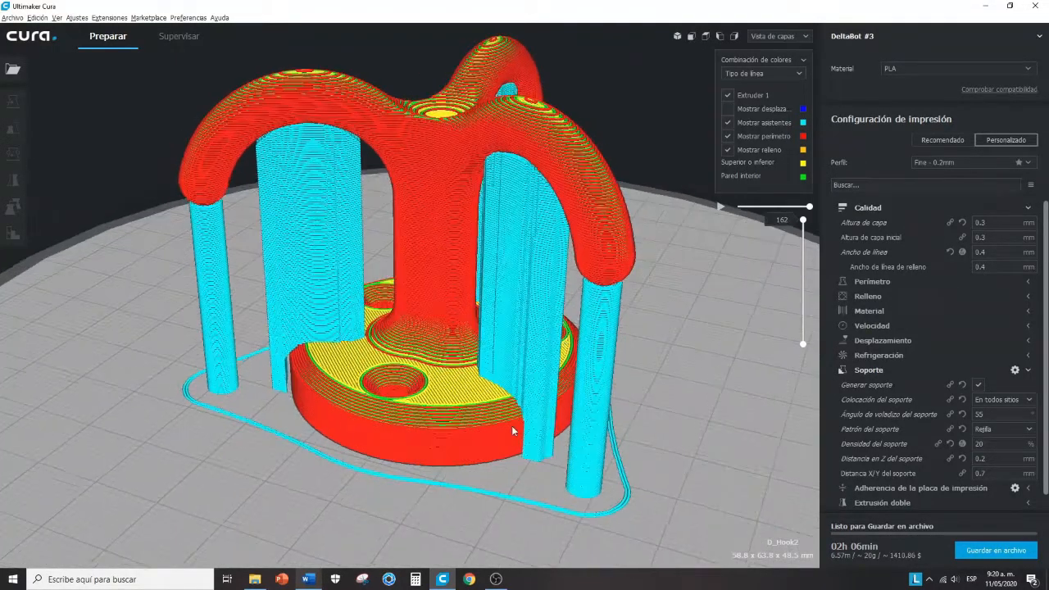
- Examine the horizontal gap between the supports and the hook's base from the side and up close, using the current X/Y distance
{"action": "left_click", "coordinate": [423, 220]}
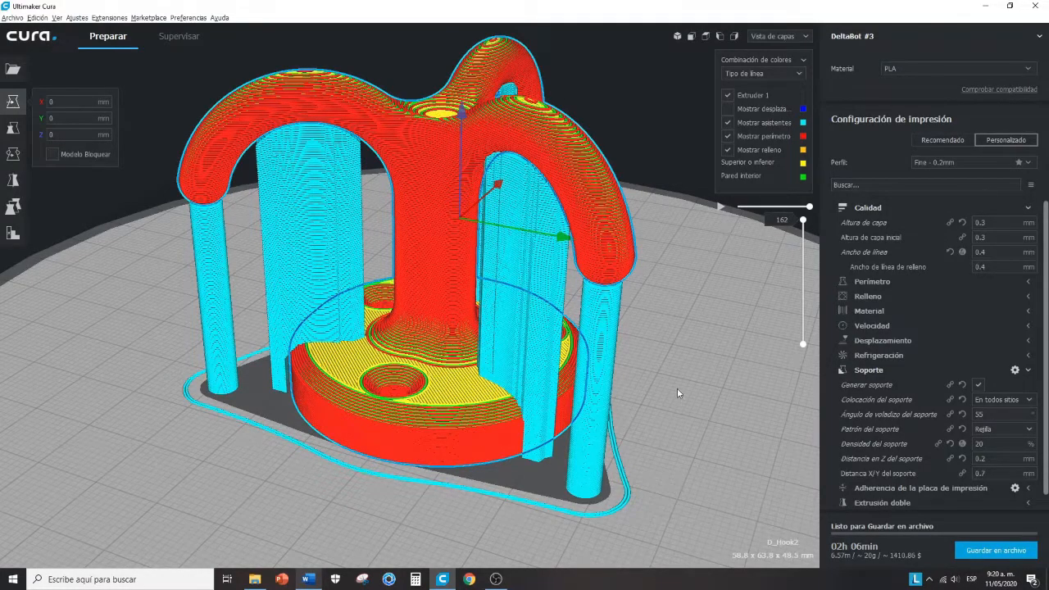
{"action": "left_click", "coordinate": [734, 394]}
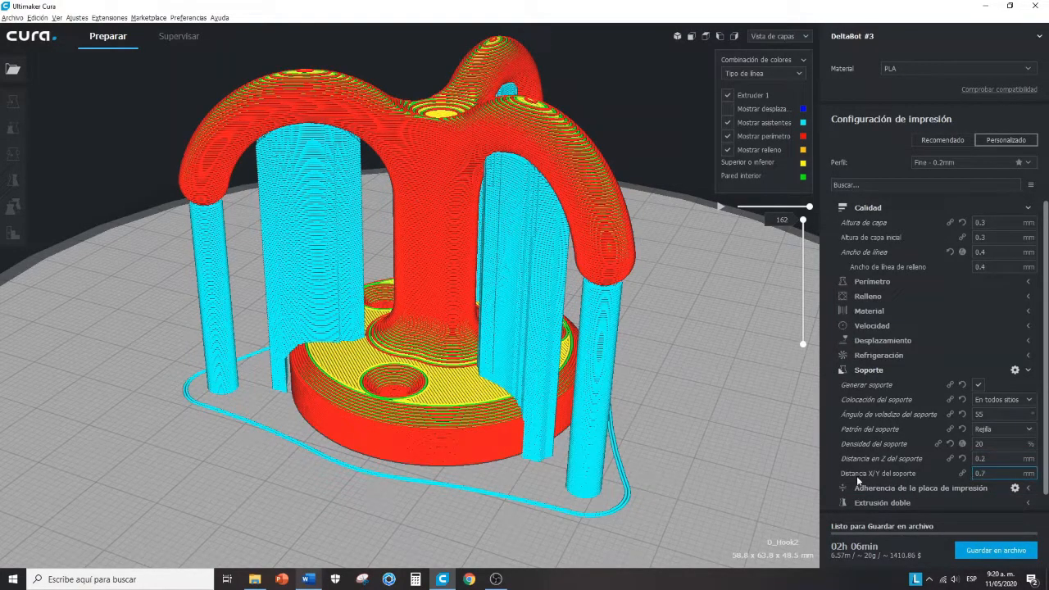
{"action": "right_click_drag", "start_coordinate": [710, 358], "coordinate": [542, 464]}
{"action": "scroll", "coordinate": [522, 460], "scroll_direction": "up", "scroll_amount": 3}
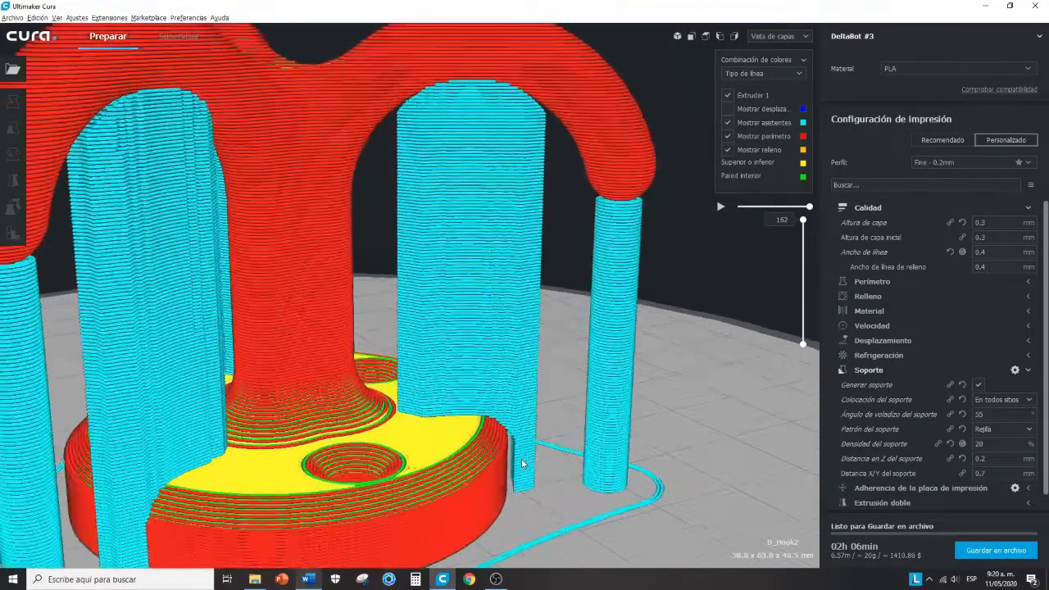
{"action": "middle_click_drag", "start_coordinate": [506, 456], "coordinate": [501, 409]}
{"action": "right_click_drag", "start_coordinate": [501, 410], "coordinate": [486, 310]}
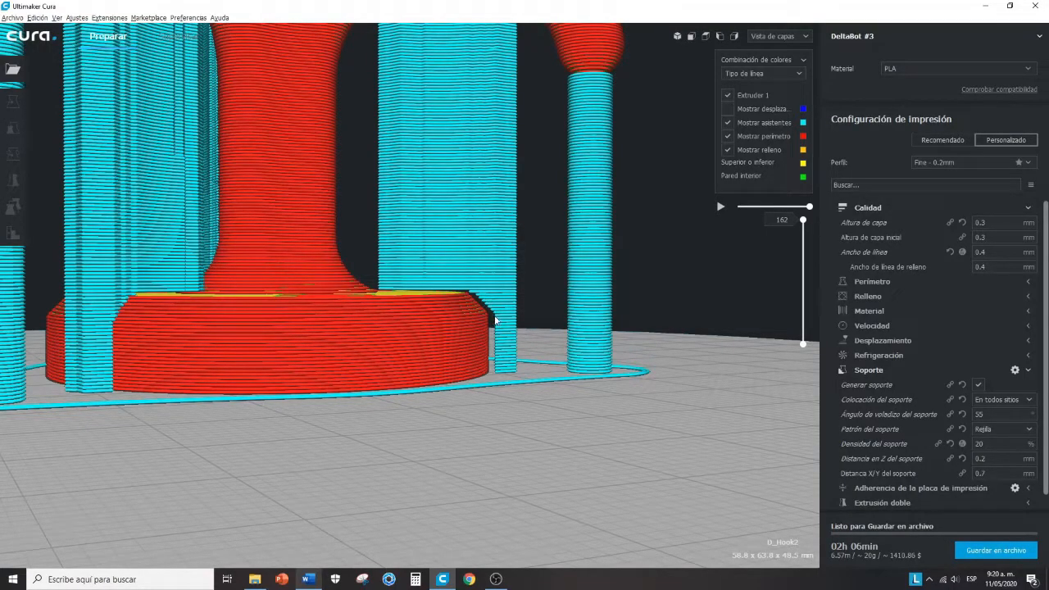
{"action": "right_click_drag", "start_coordinate": [456, 281], "coordinate": [428, 289]}
{"action": "middle_click_drag", "start_coordinate": [444, 300], "coordinate": [447, 459]}
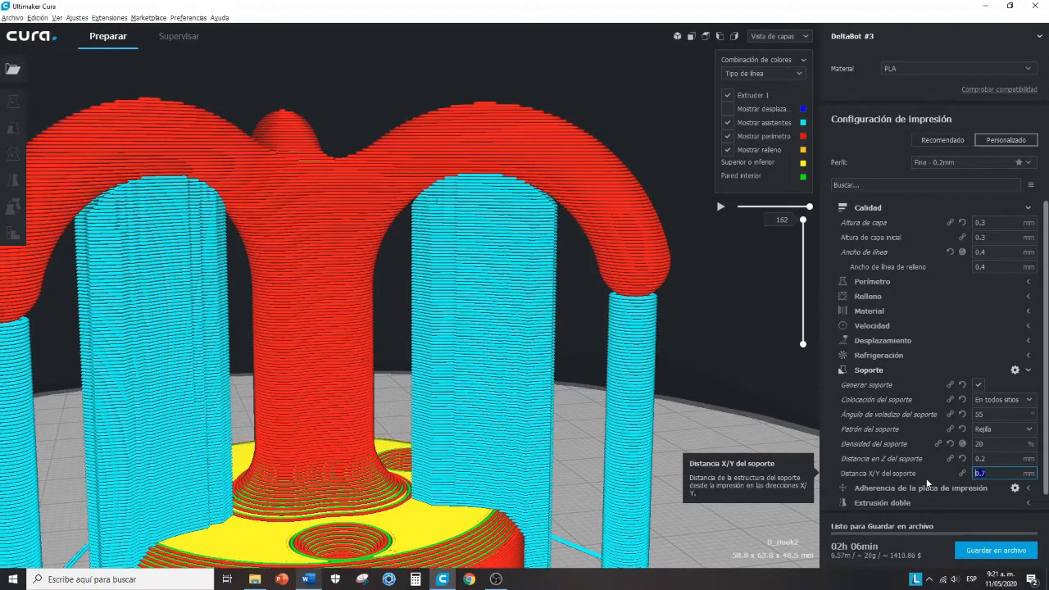
- Set the support X/Y distance to 2 mm and reslice the hook
{"action": "type", "text": "2"}
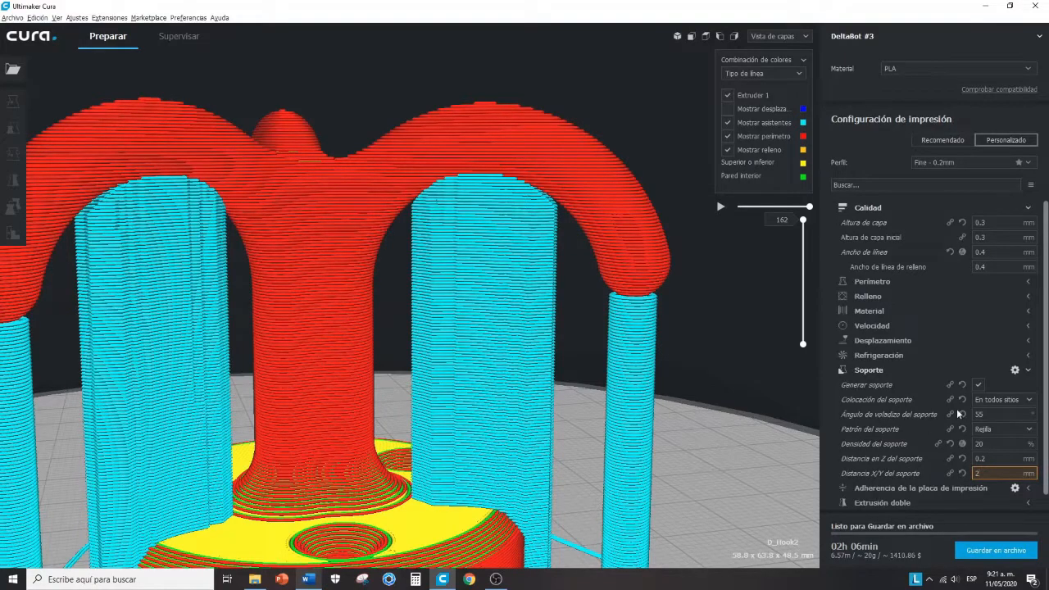
{"action": "left_click", "coordinate": [978, 385]}
{"action": "left_click", "coordinate": [978, 385]}
{"action": "left_click", "coordinate": [1013, 554]}
- Examine the horizontal clearance between the supports and the round base at 2 mm X/Y distance
{"action": "right_click_drag", "start_coordinate": [701, 565], "coordinate": [486, 257]}
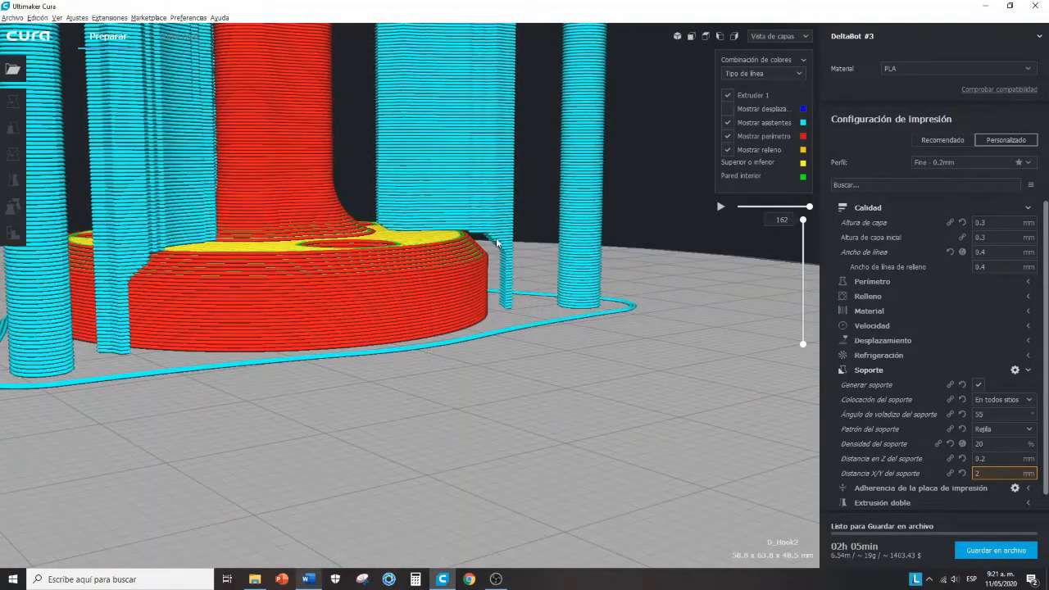
{"action": "right_click_drag", "start_coordinate": [500, 307], "coordinate": [463, 319]}
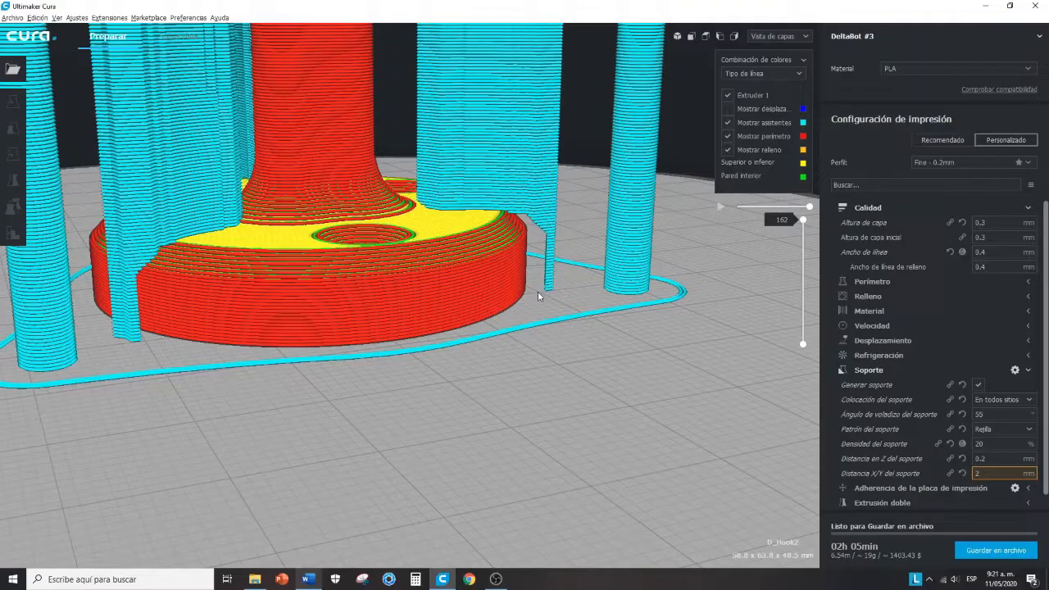
{"action": "right_click_drag", "start_coordinate": [558, 287], "coordinate": [482, 301]}
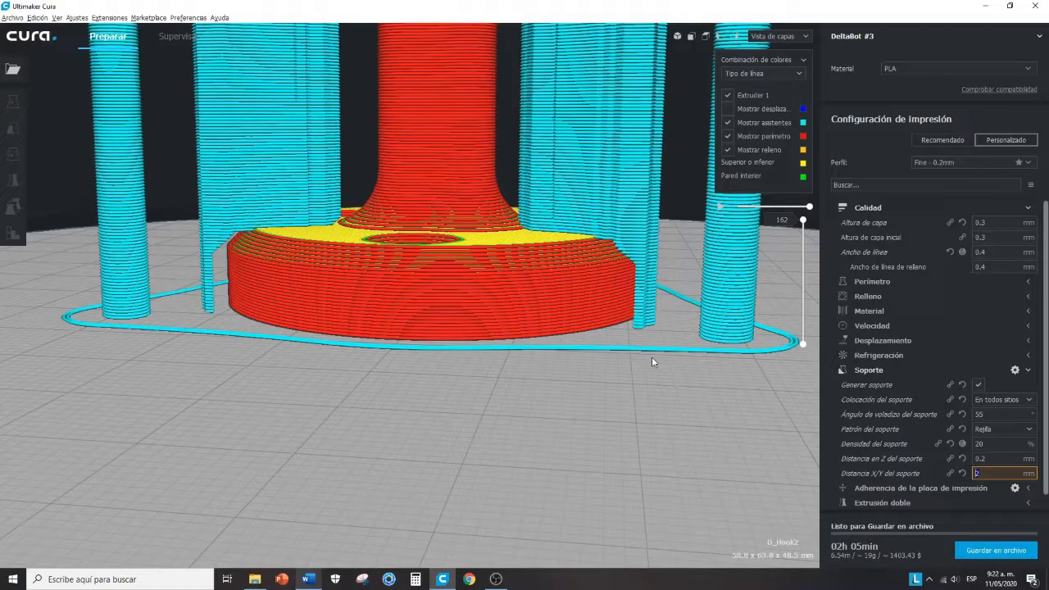
- Collapse the quality settings, set the support X/Y distance to 0.5 mm, and reslice the hook
{"action": "left_click", "coordinate": [1029, 208]}
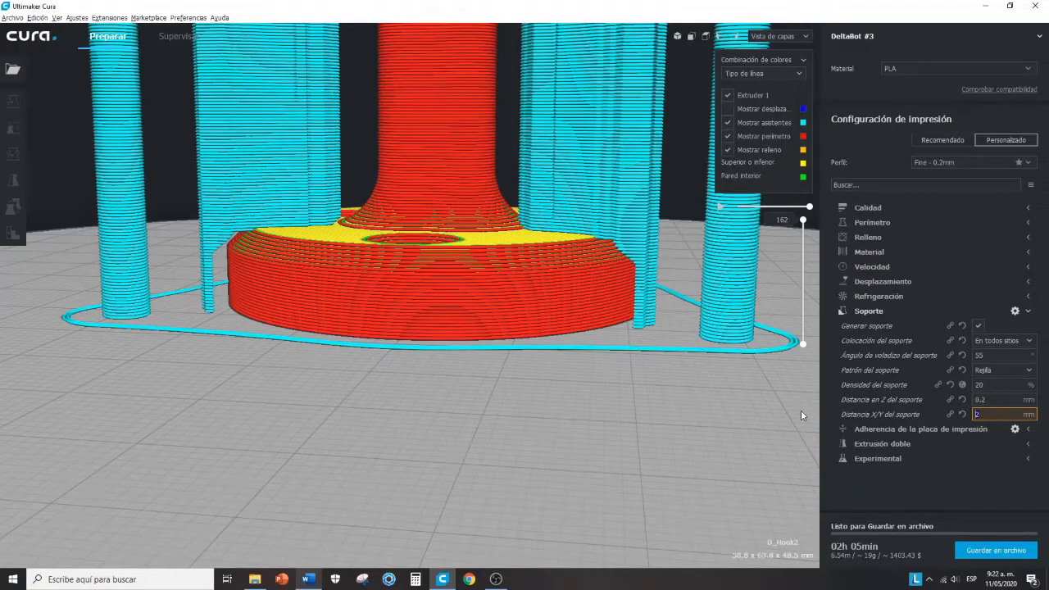
{"action": "type", "text": "0.5"}
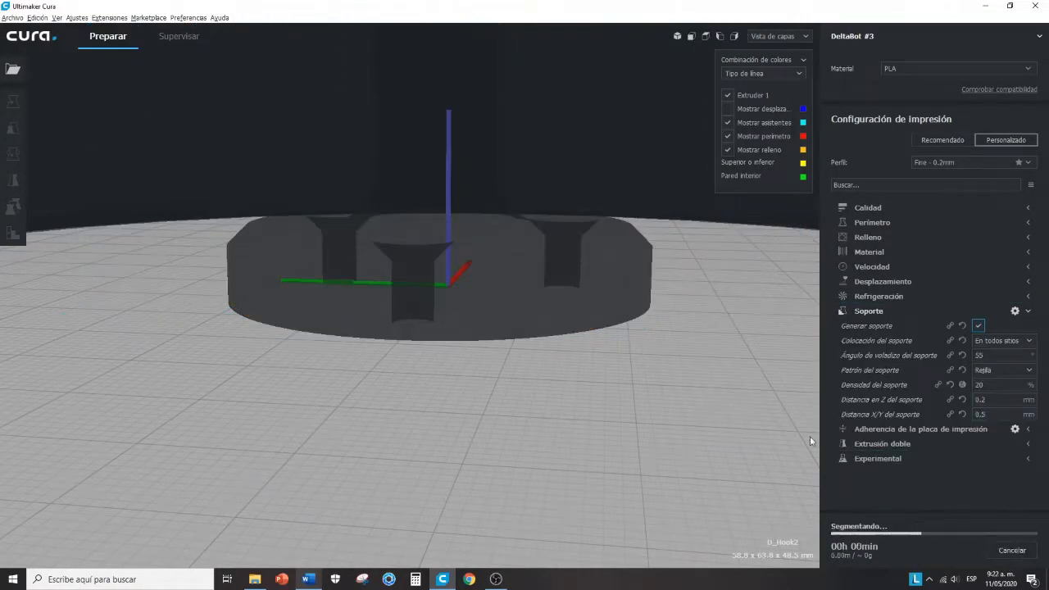
- Examine the gap between the supports and the base at 0.5 mm X/Y distance, up close and in full view
{"action": "scroll", "coordinate": [568, 275], "scroll_direction": "up", "scroll_amount": 5}
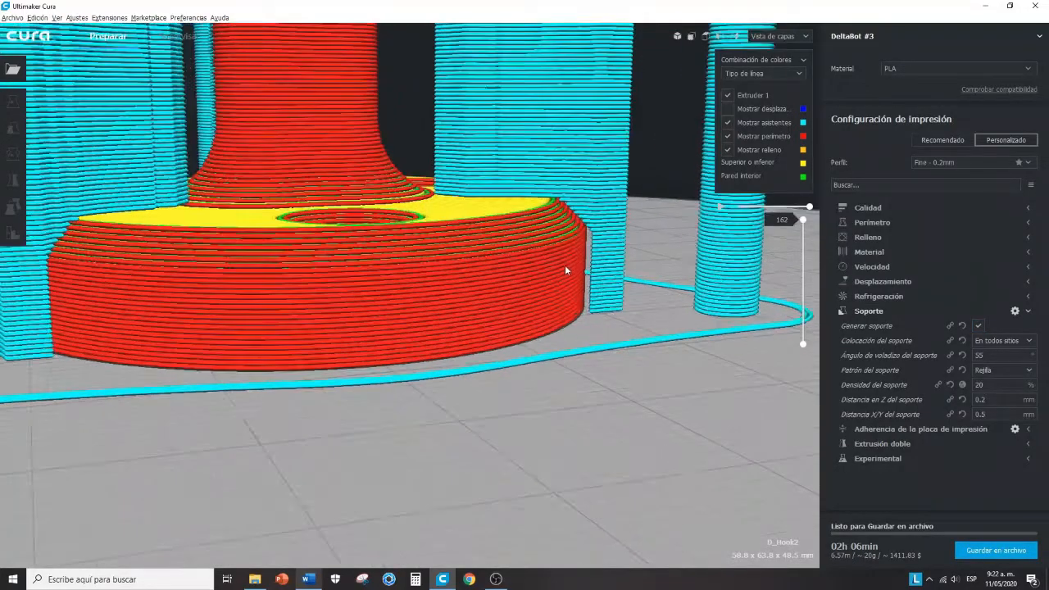
{"action": "scroll", "coordinate": [565, 264], "scroll_direction": "down", "scroll_amount": 3}
{"action": "scroll", "coordinate": [548, 343], "scroll_direction": "up", "scroll_amount": 4}
{"action": "right_click_drag", "start_coordinate": [549, 342], "coordinate": [531, 336]}
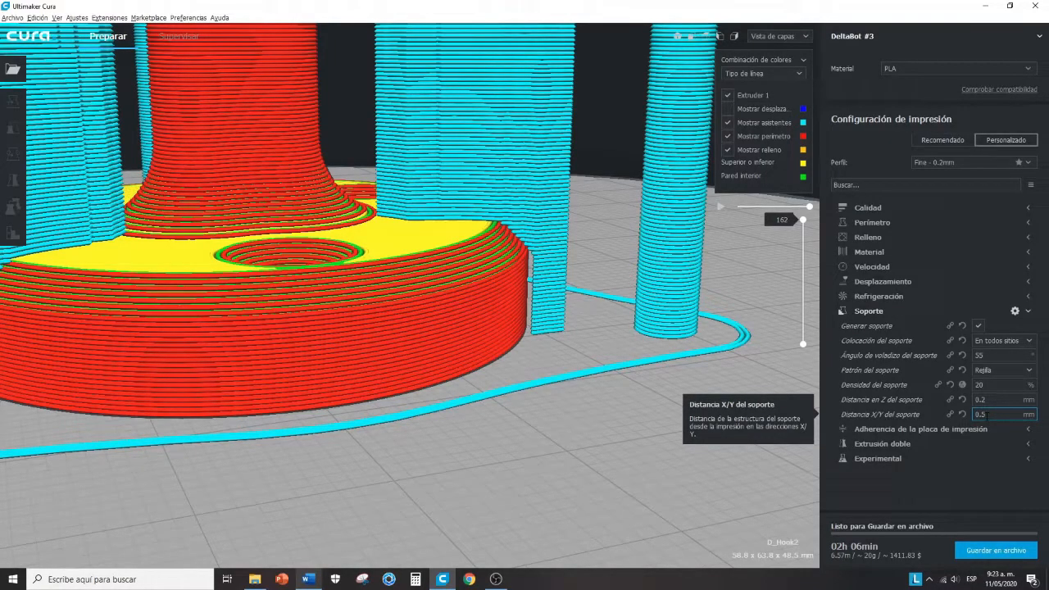
{"action": "scroll", "coordinate": [635, 335], "scroll_direction": "down", "scroll_amount": 3}
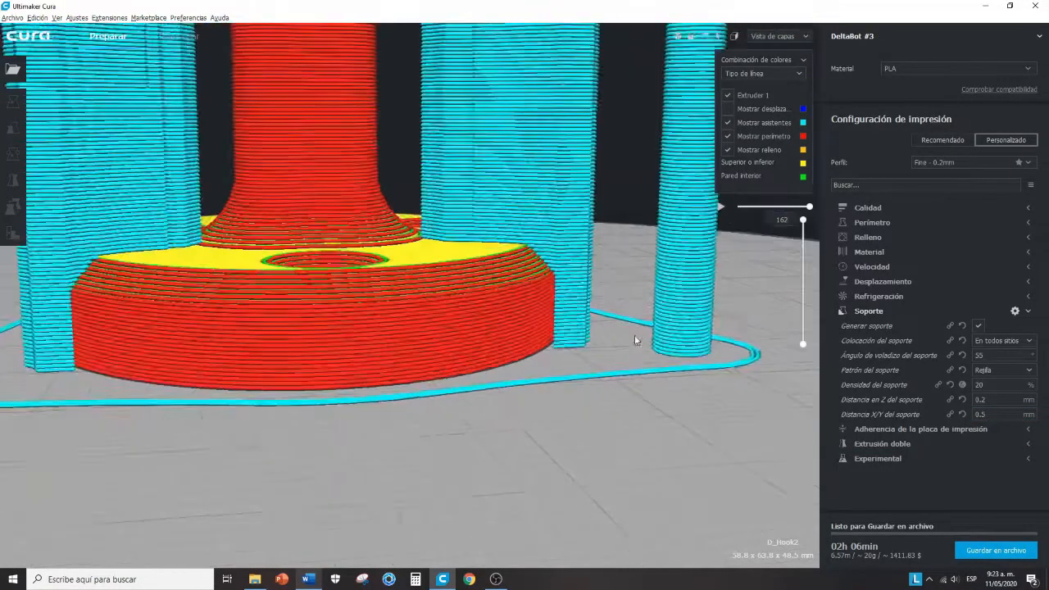
{"action": "scroll", "coordinate": [634, 335], "scroll_direction": "down", "scroll_amount": 5}
{"action": "scroll", "coordinate": [573, 327], "scroll_direction": "up", "scroll_amount": 4}
{"action": "right_click_drag", "start_coordinate": [485, 315], "coordinate": [428, 348]}
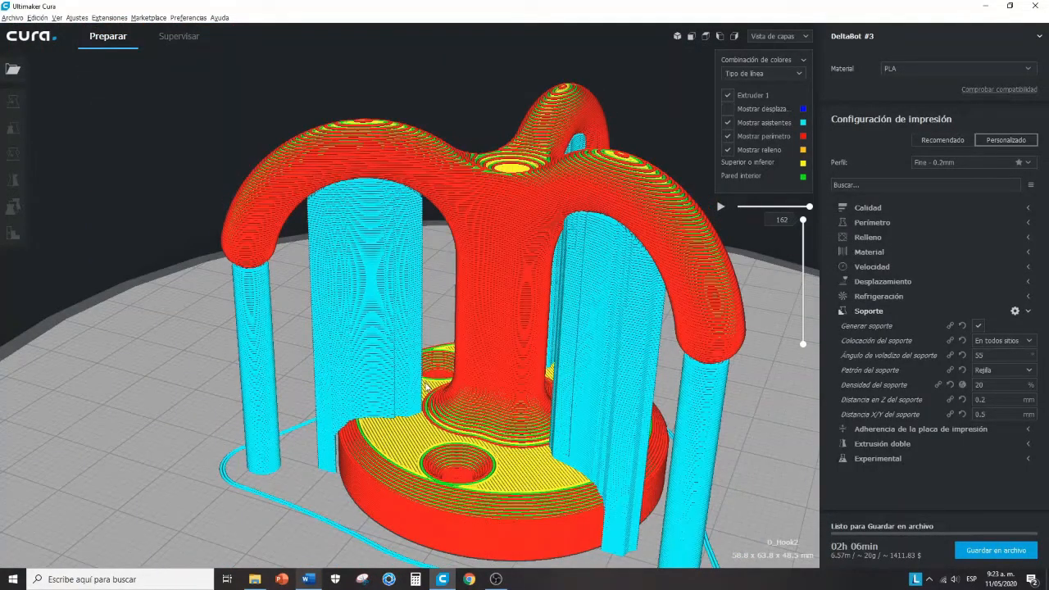
{"action": "right_click_drag", "start_coordinate": [410, 426], "coordinate": [439, 455]}
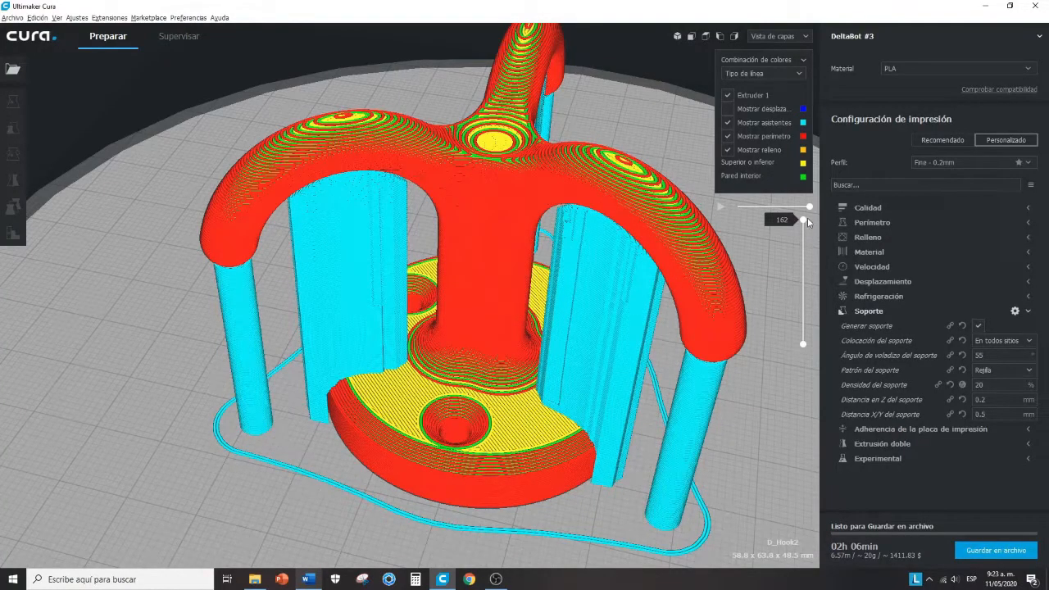
- Lower the layer preview to layer 101 to cut the model open at the hook tips
{"action": "left_click_drag", "start_coordinate": [806, 219], "coordinate": [799, 271]}
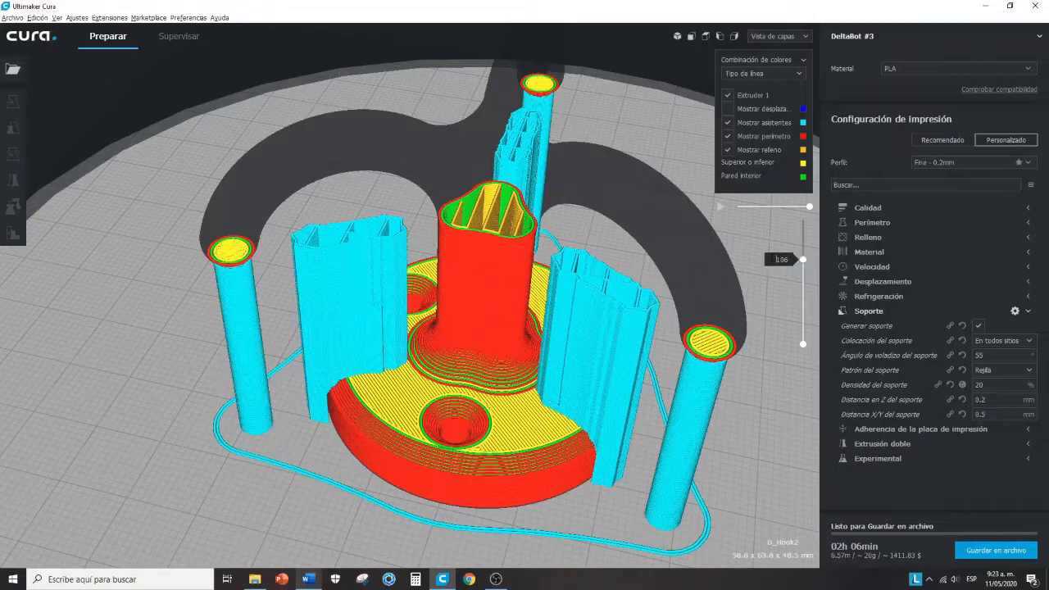
{"action": "type", "text": "1"}
{"action": "key", "text": "Return"}
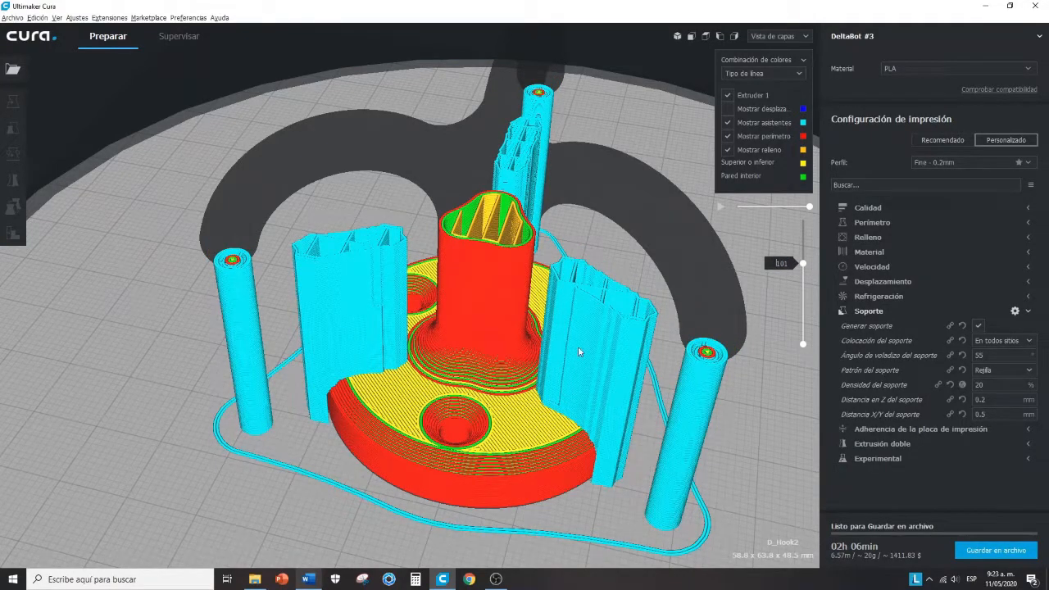
- Examine the inside of the supports and the start of the hook tip above its support column at layer 101
{"action": "scroll", "coordinate": [675, 341], "scroll_direction": "up", "scroll_amount": 5}
{"action": "scroll", "coordinate": [555, 162], "scroll_direction": "up", "scroll_amount": 5}
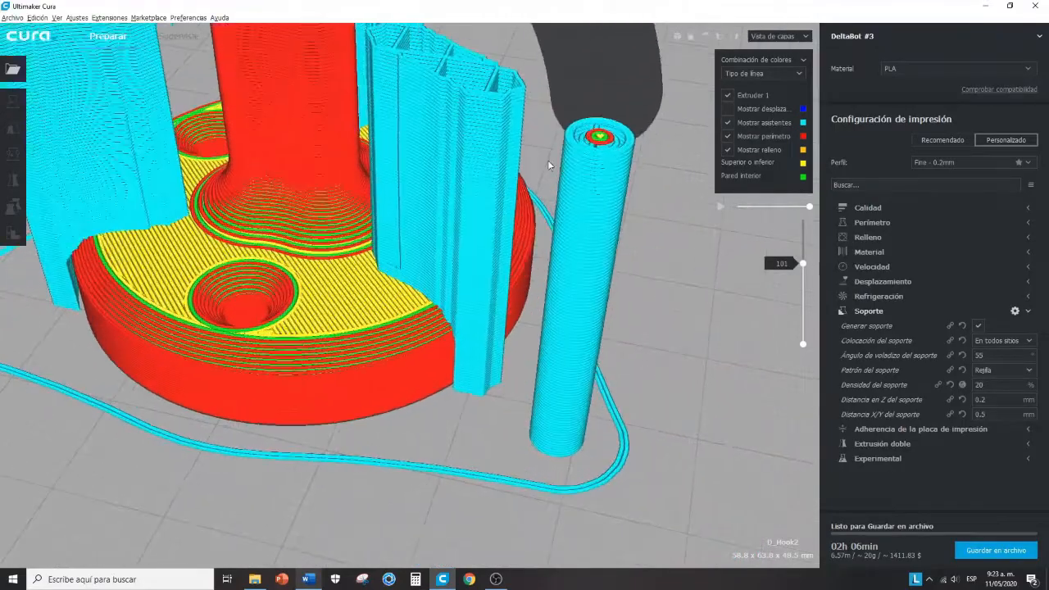
{"action": "right_click_drag", "start_coordinate": [593, 183], "coordinate": [520, 443]}
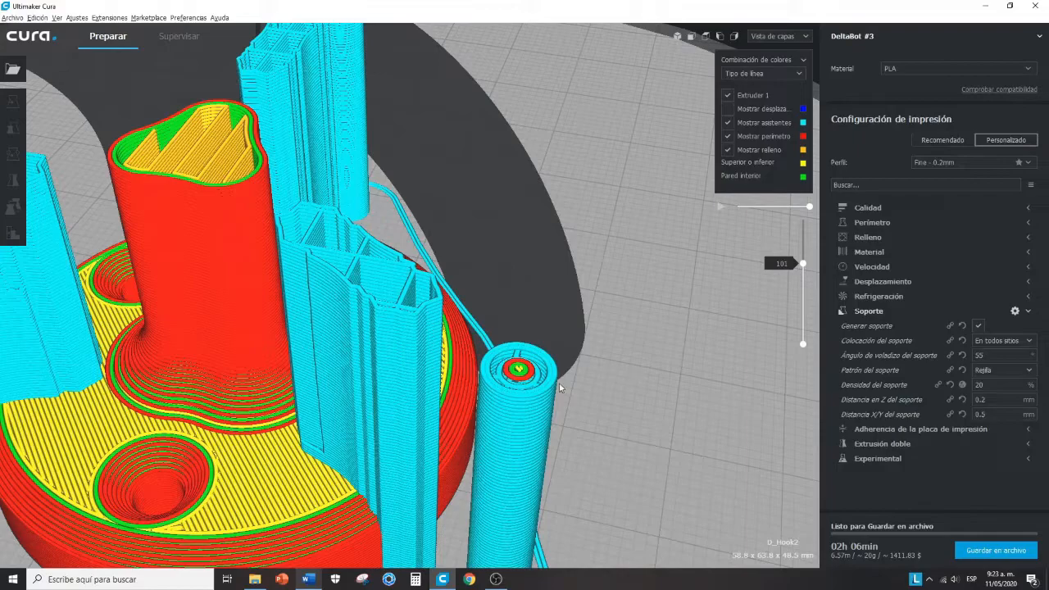
{"action": "scroll", "coordinate": [566, 394], "scroll_direction": "down", "scroll_amount": 2}
{"action": "right_click_drag", "start_coordinate": [567, 398], "coordinate": [520, 362]}
{"action": "right_click_drag", "start_coordinate": [371, 247], "coordinate": [469, 270]}
{"action": "scroll", "coordinate": [469, 270], "scroll_direction": "down", "scroll_amount": 1}
- Play the toolpath simulation of layer 101
{"action": "left_click_drag", "start_coordinate": [802, 264], "coordinate": [803, 231]}
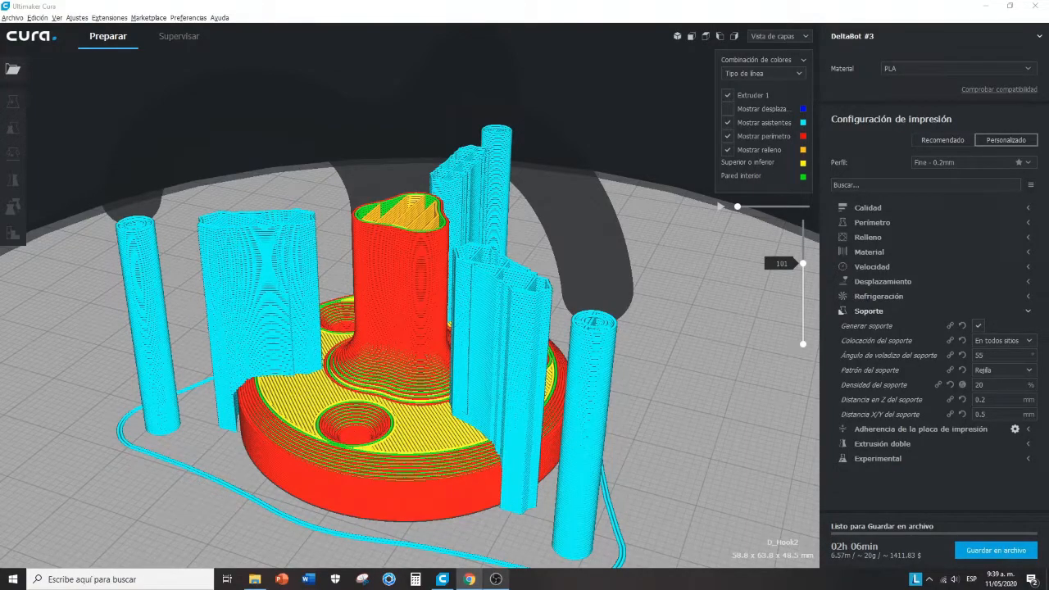
{"action": "left_click", "coordinate": [720, 207]}
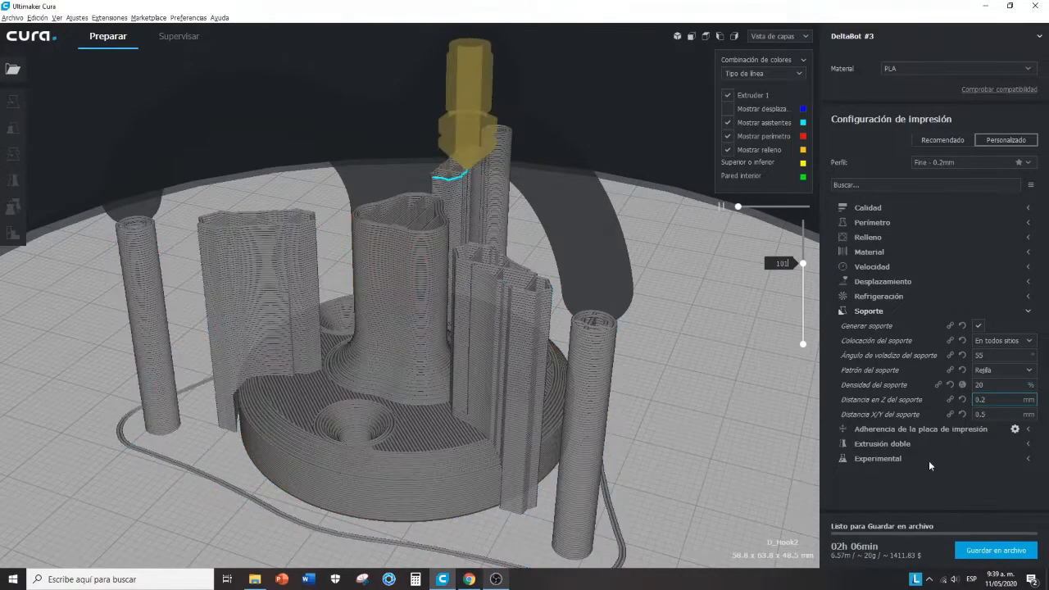